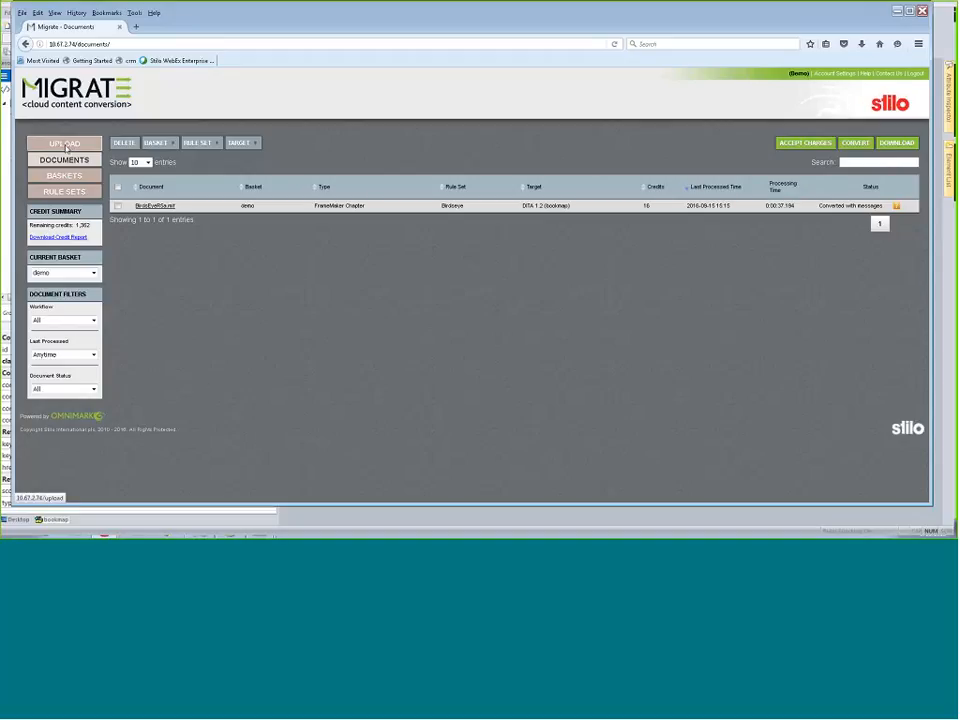
- Upload the FrameMaker file BirdsEyeR5a.mif from the V3 folder to the demo basket
left_click(59, 146)
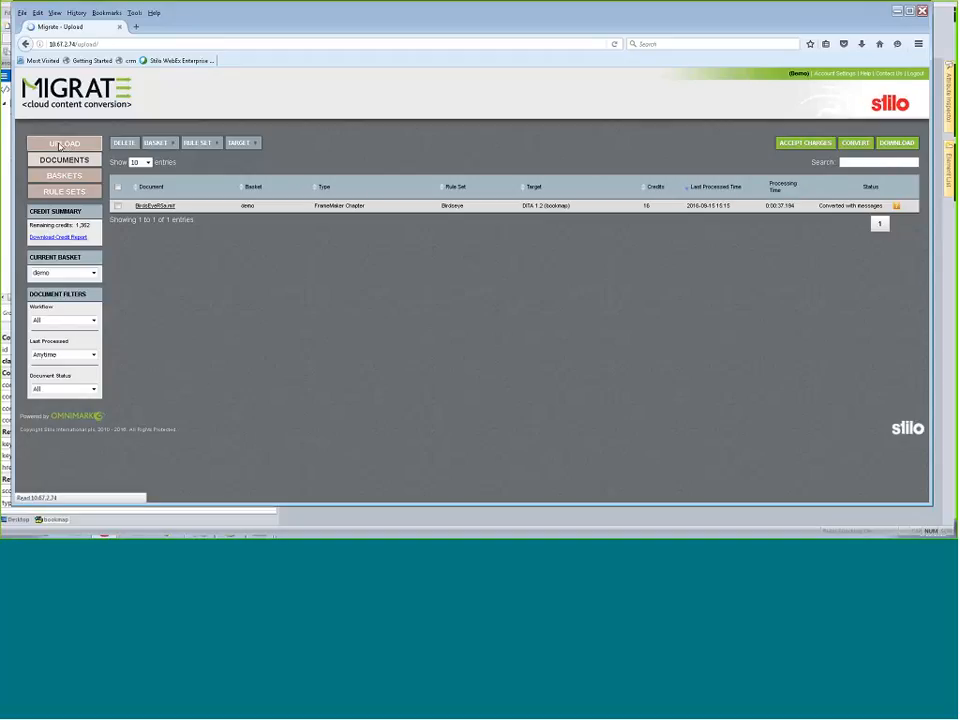
left_click(134, 144)
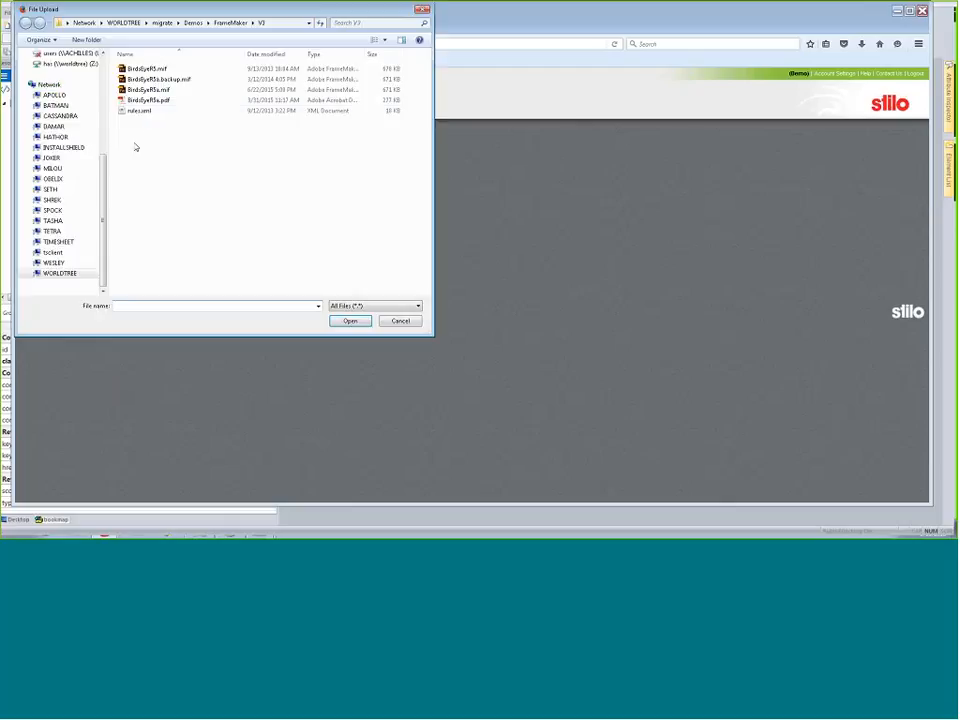
left_click(148, 91)
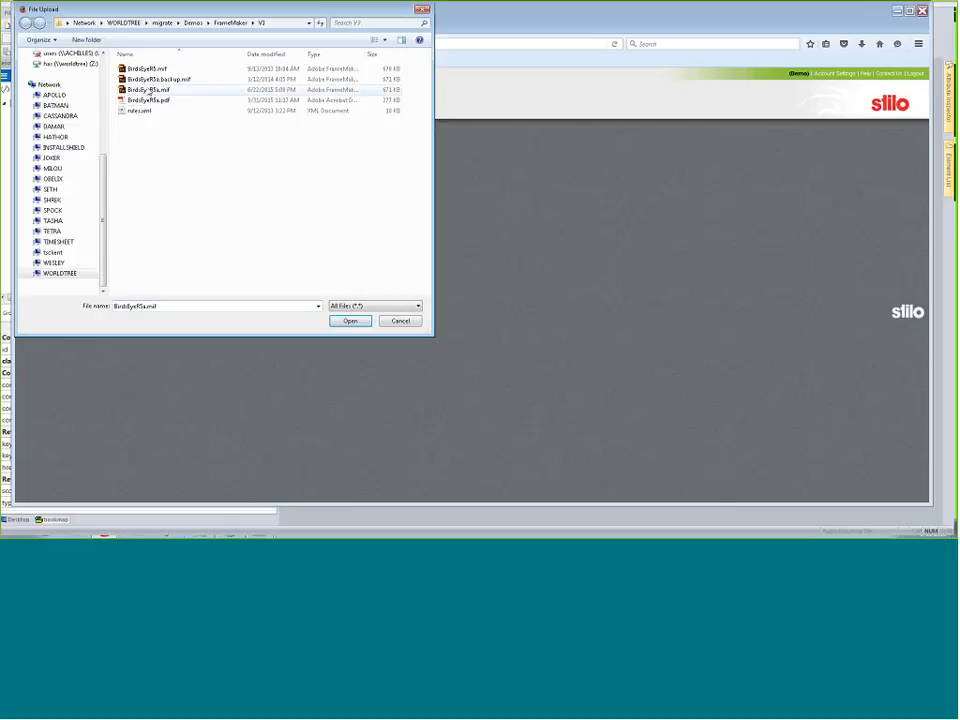
left_click(350, 321)
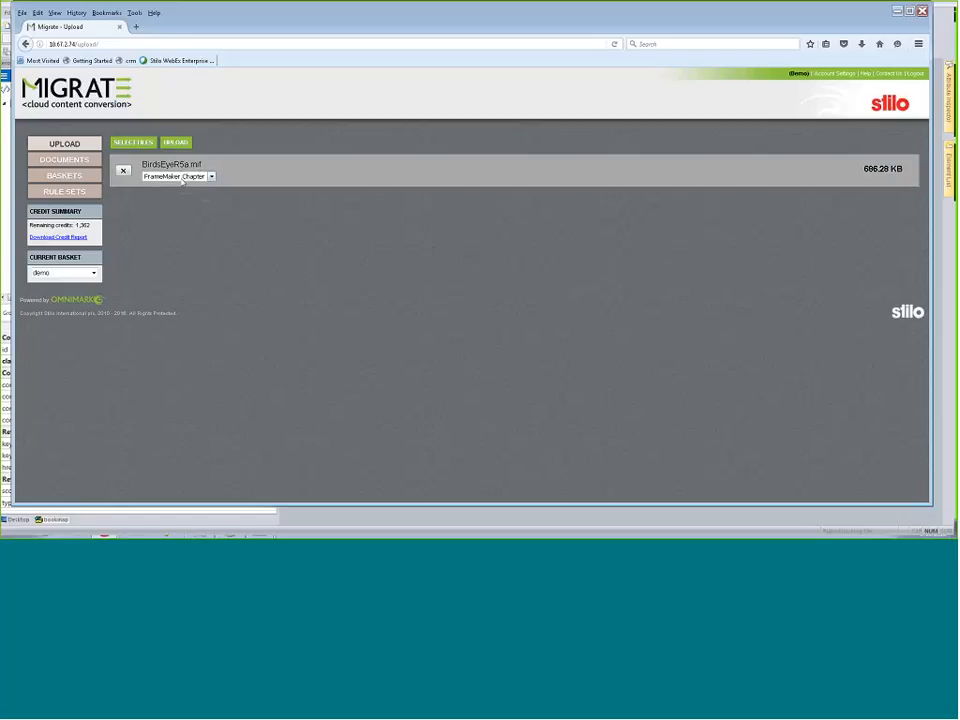
left_click(176, 142)
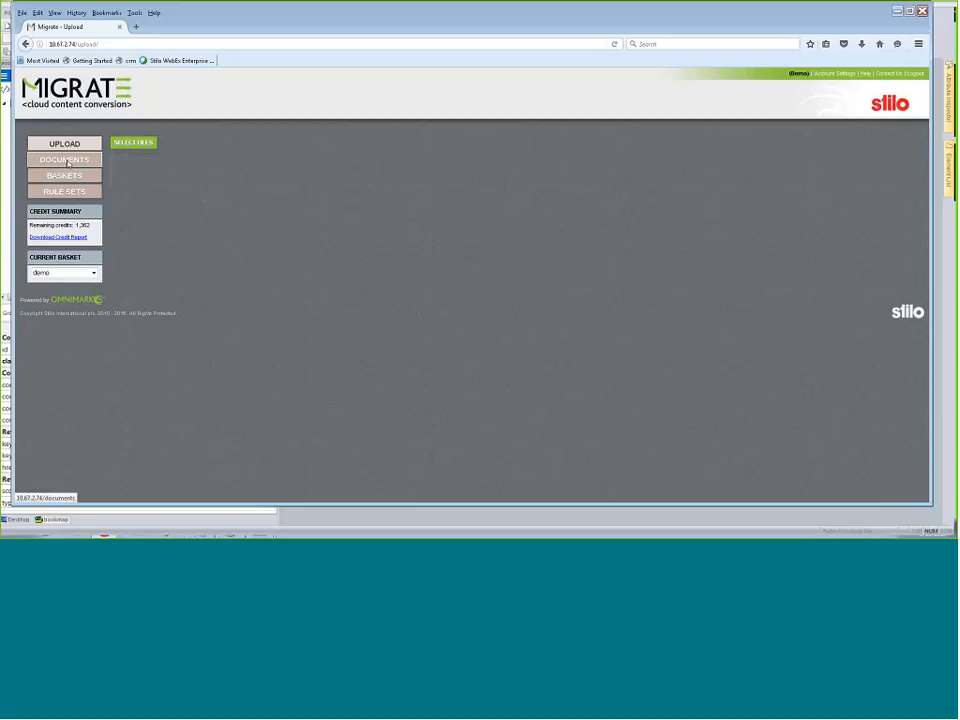
- Open the details of the uploaded BirdsEyeR5a.mif from the document list and accept its credit charges
left_click(66, 160)
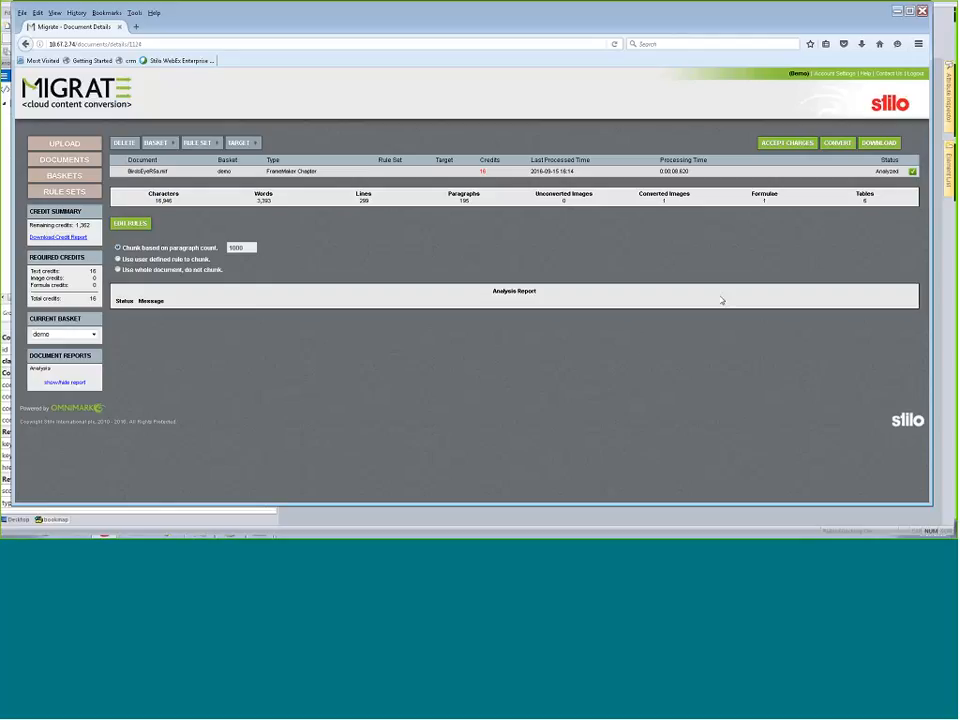
left_click(781, 145)
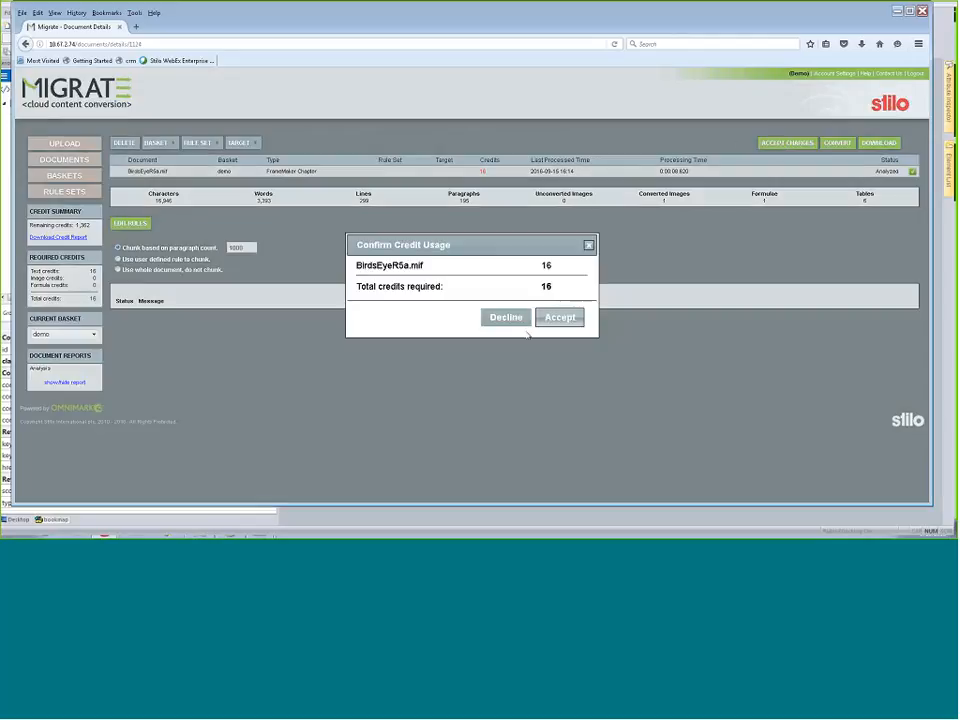
left_click(560, 318)
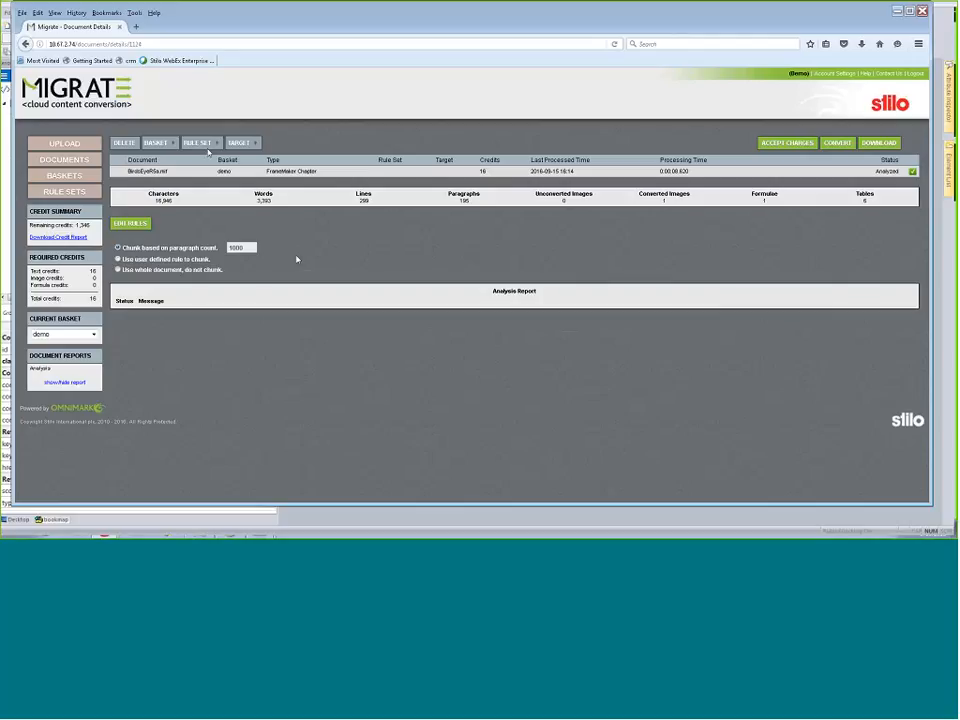
- Assign the Birdseye rule set to the BirdsEyeR5a.mif document
left_click(207, 145)
left_click(207, 145)
left_click(207, 145)
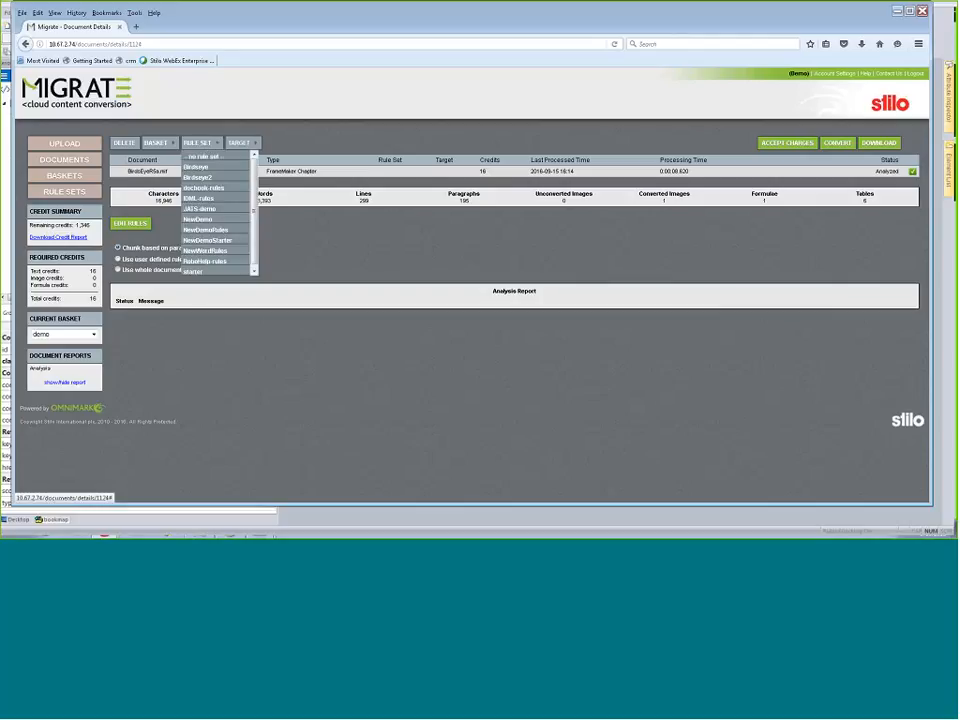
left_click(195, 169)
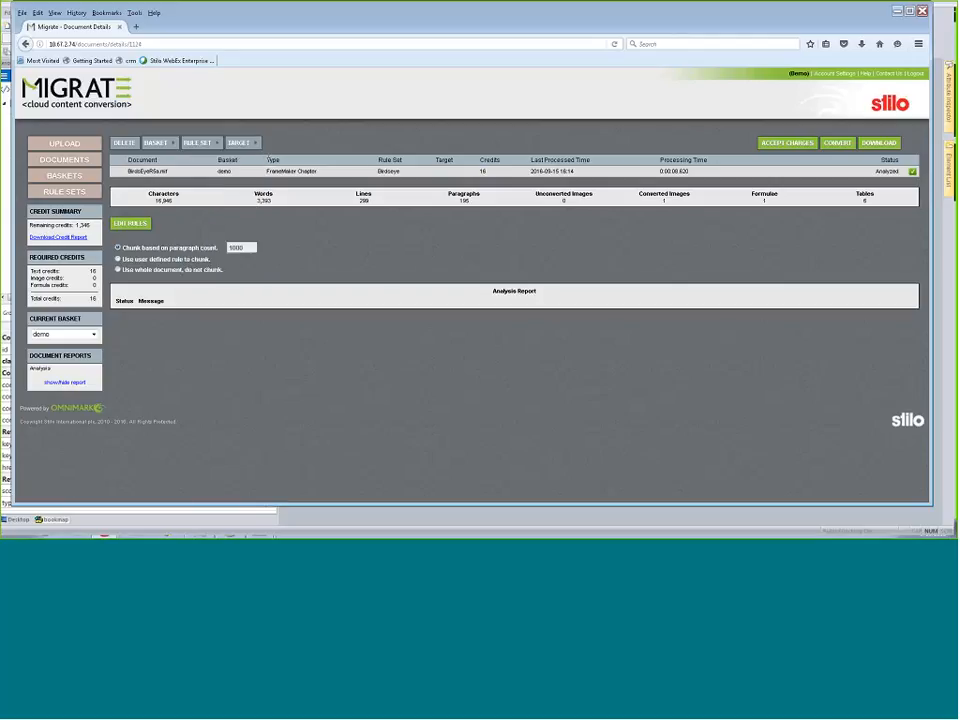
- Set the document's target to DITA 1.2 (bookmap) and convert it
left_click(241, 143)
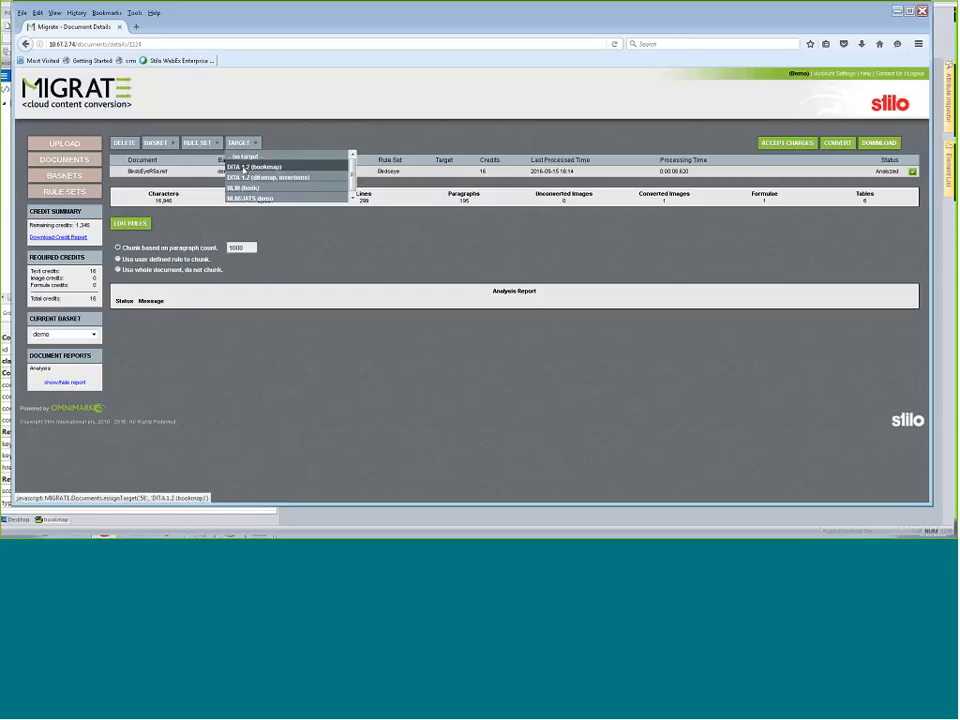
left_click(243, 167)
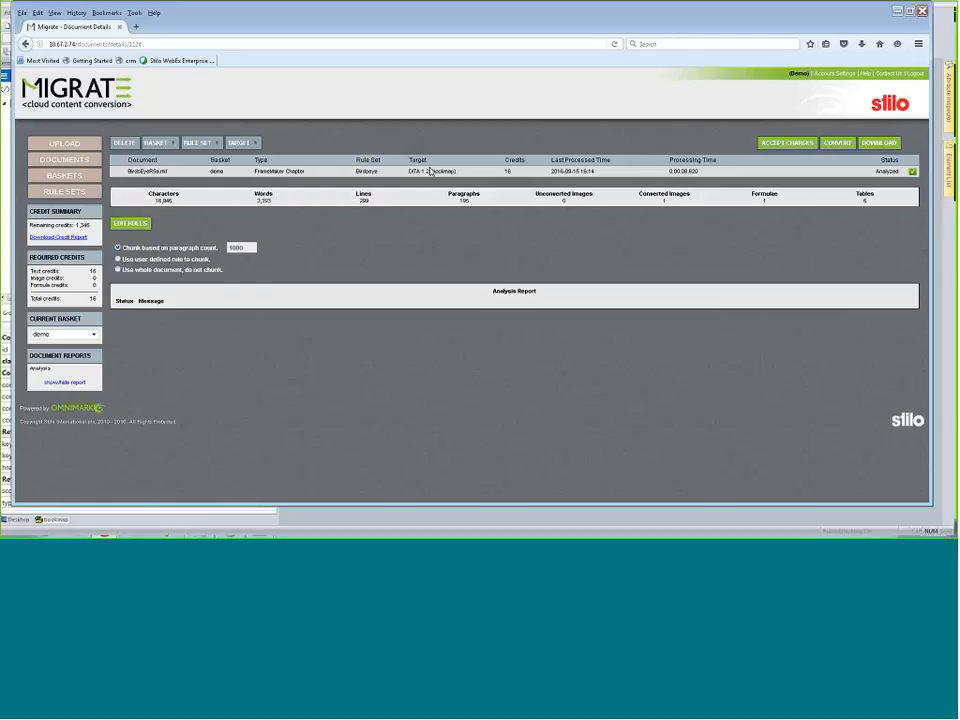
left_click(835, 144)
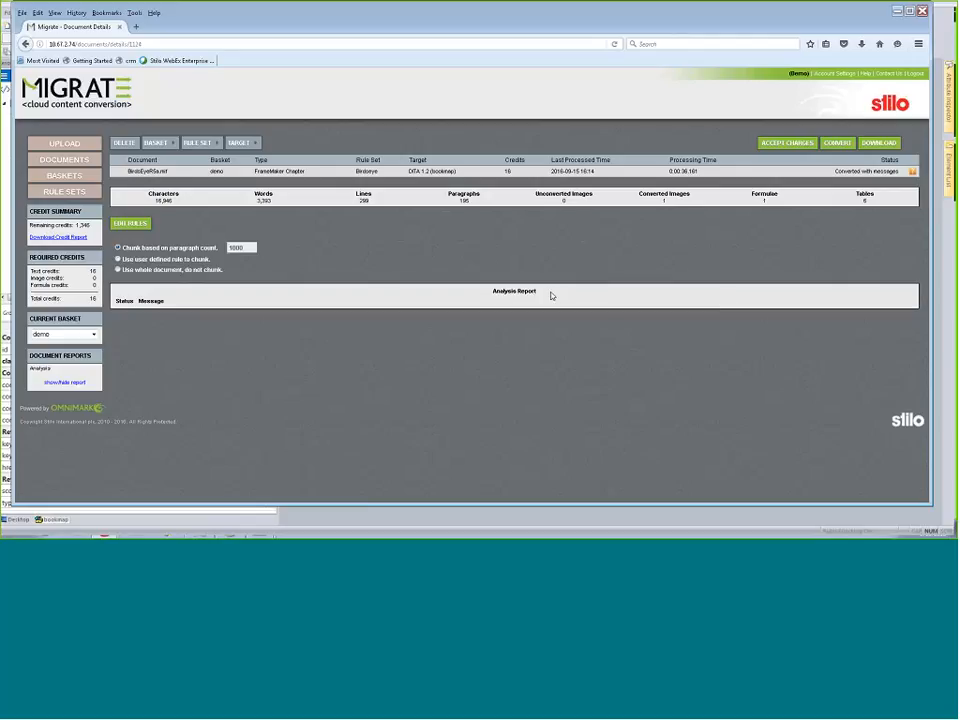
- Download the conversion result and save it as BirdsEyeR5a2.zip in the Sept 15 folder
left_click(876, 144)
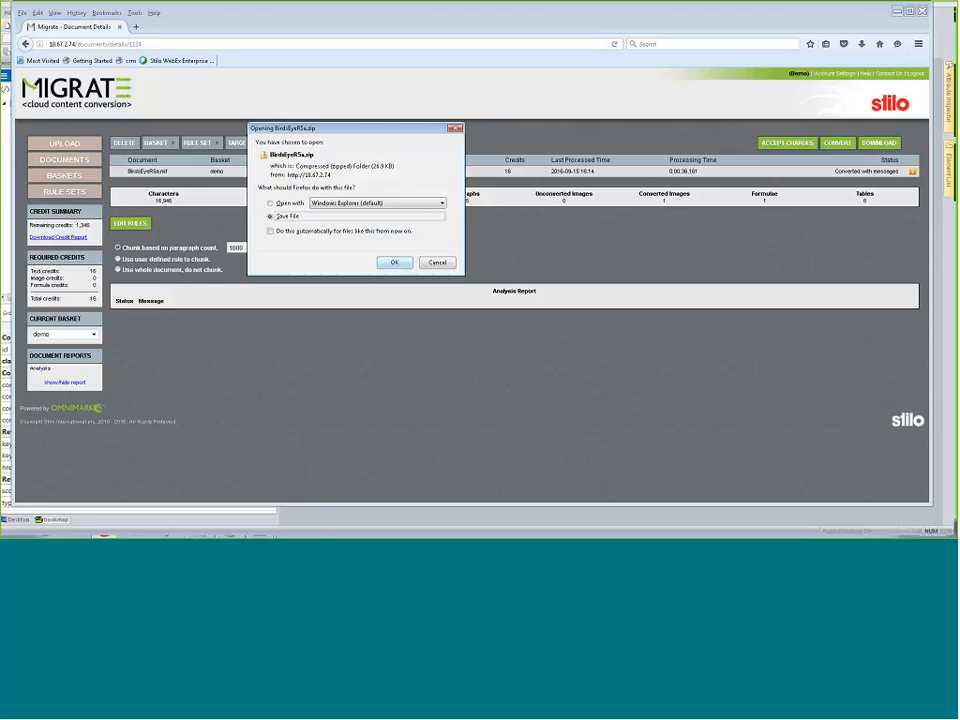
left_click(394, 263)
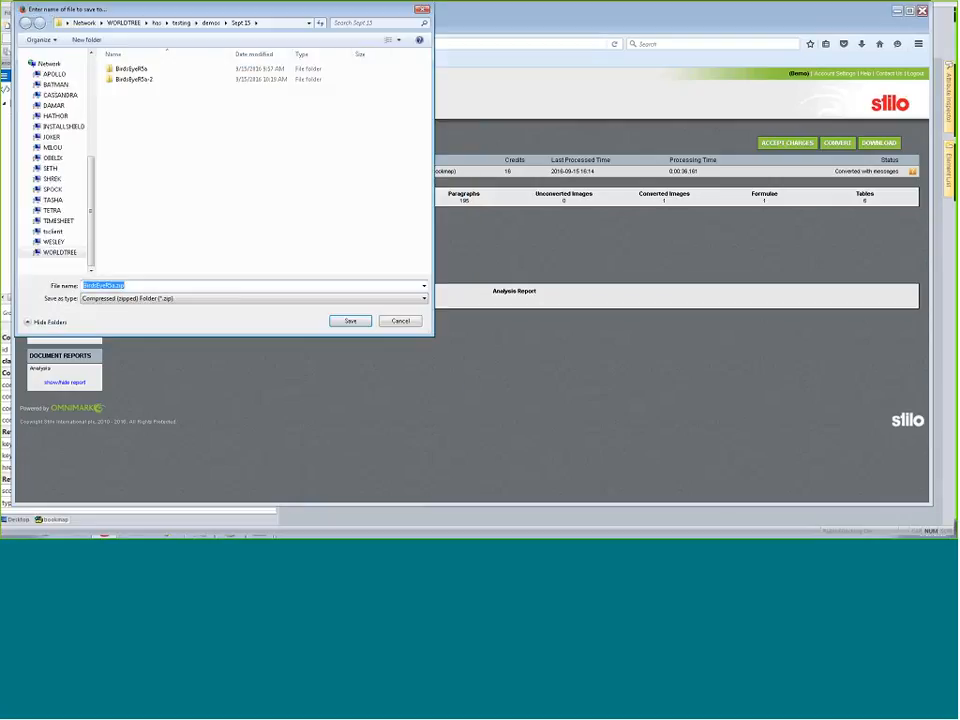
left_click(117, 286)
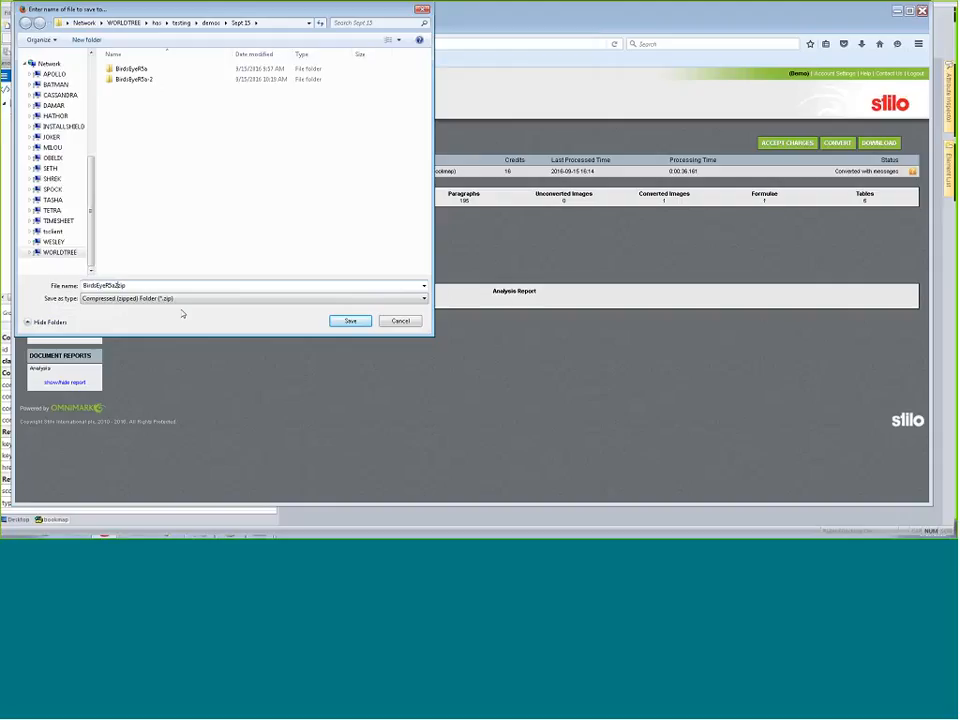
type("2")
left_click(355, 321)
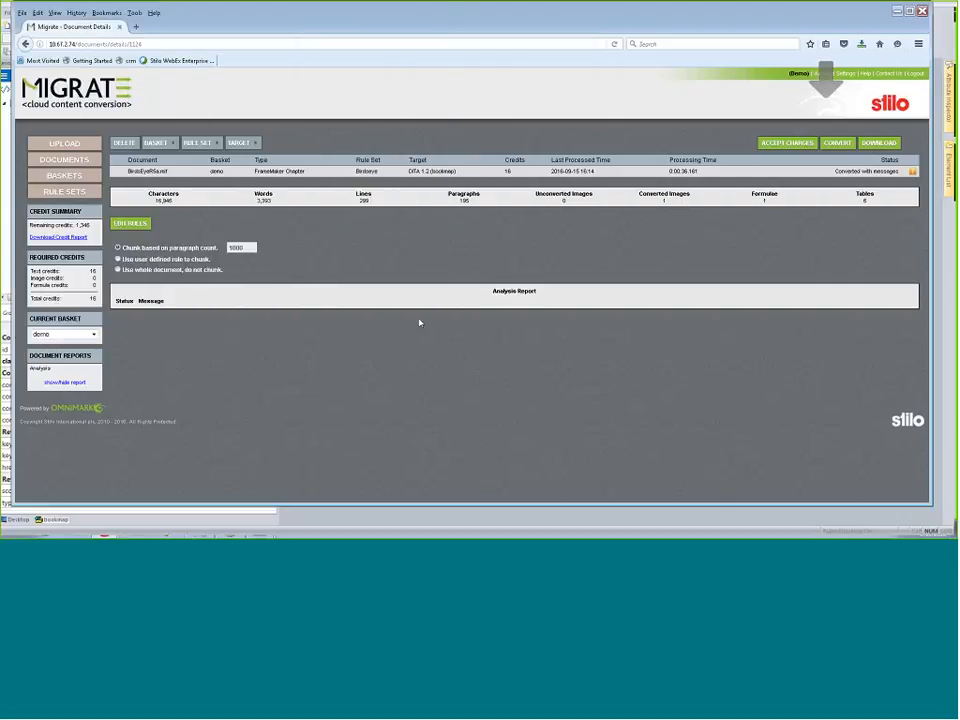
- Extract all files from the downloaded BirdsEyeR5a2.zip and open the extracted 1124_BirdsEyeR5a folder to review its files
left_click(861, 44)
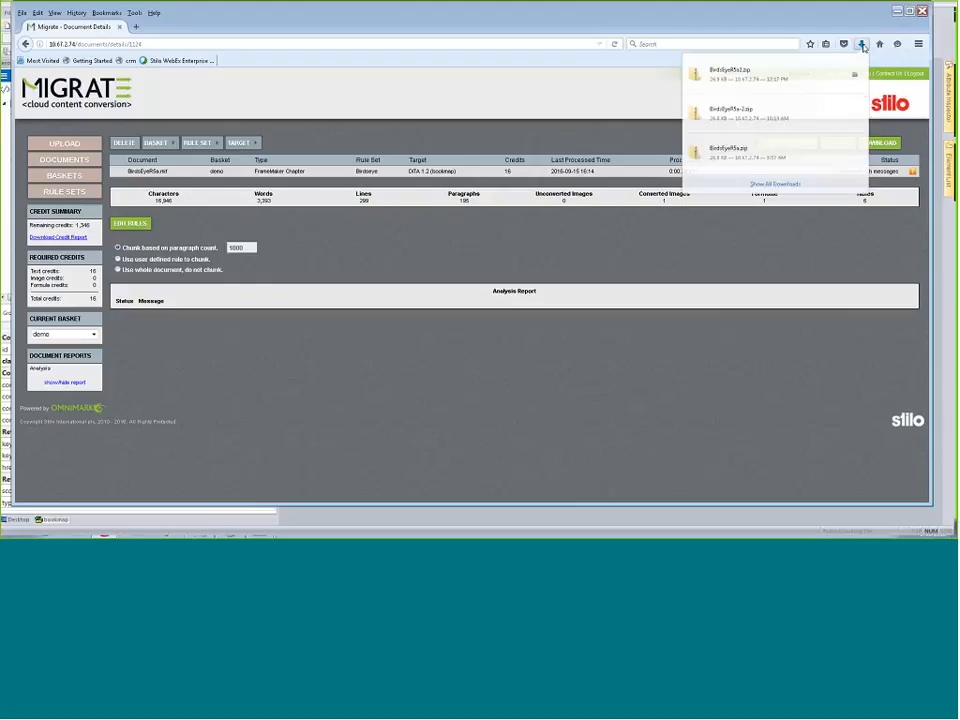
left_click(773, 80)
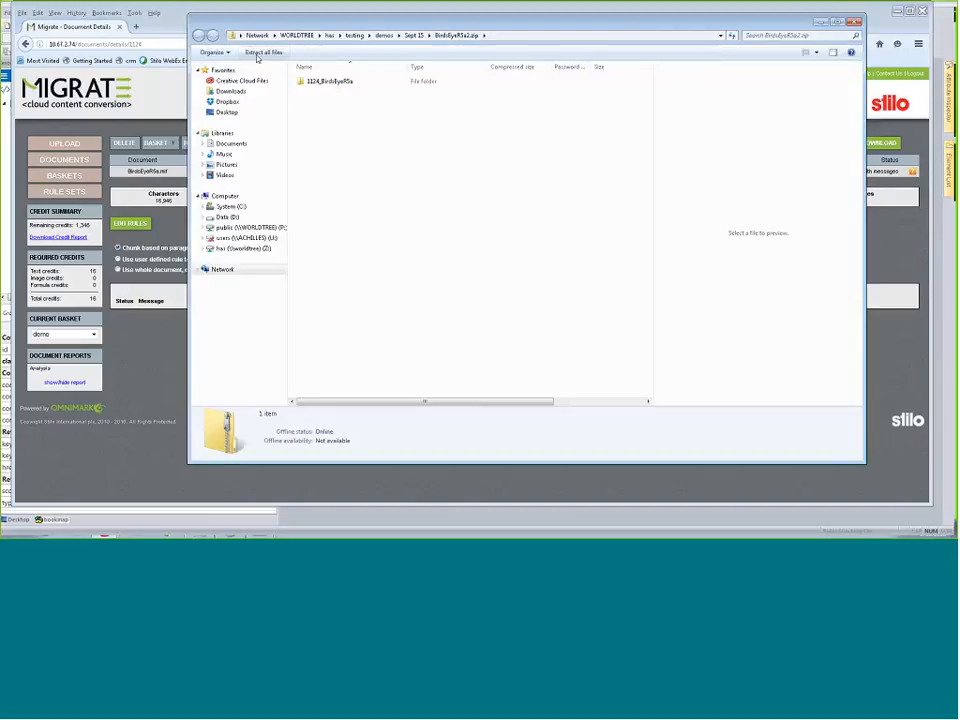
left_click(257, 55)
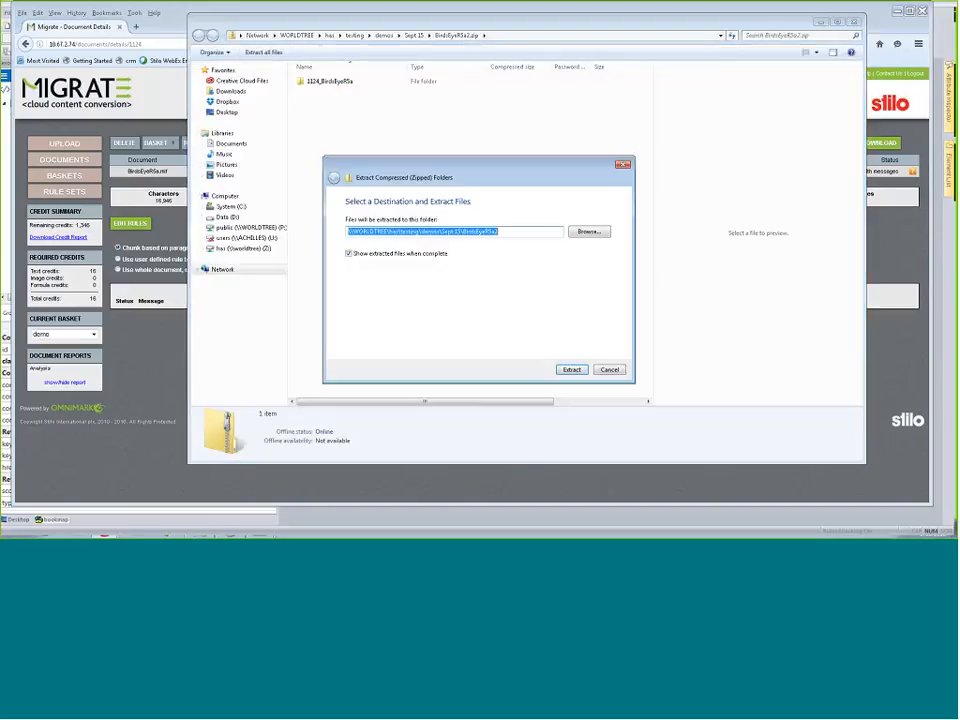
left_click(571, 369)
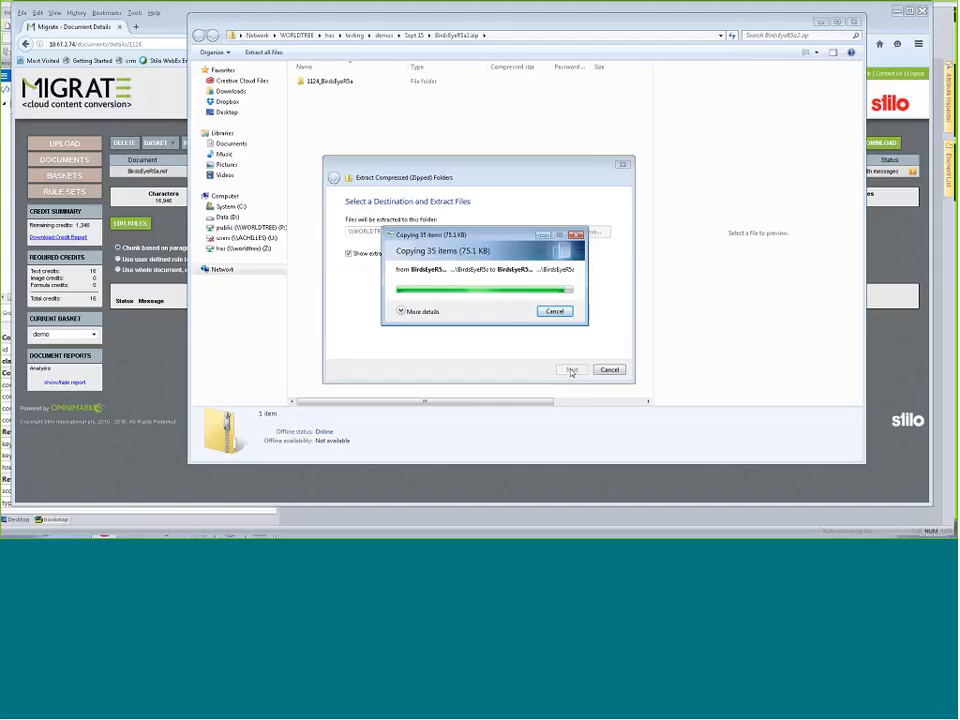
double_click(316, 93)
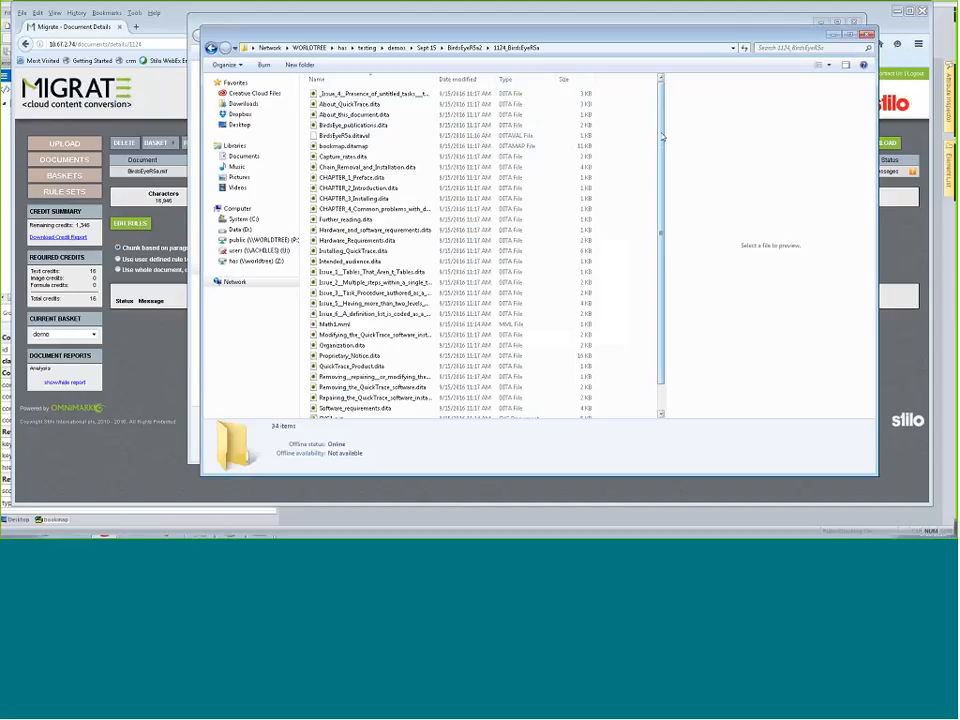
scroll(655, 176, "down", 1)
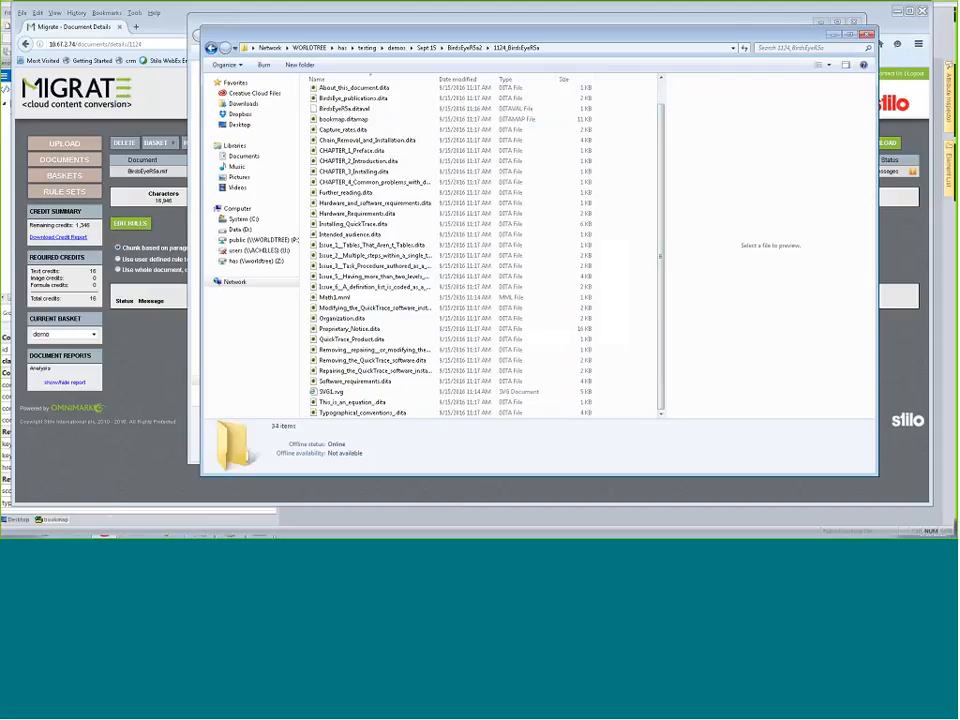
- Switch to BirdsEyeR5a.mif in FrameMaker and examine the title, proprietary notice and month table on the first page
key("super")
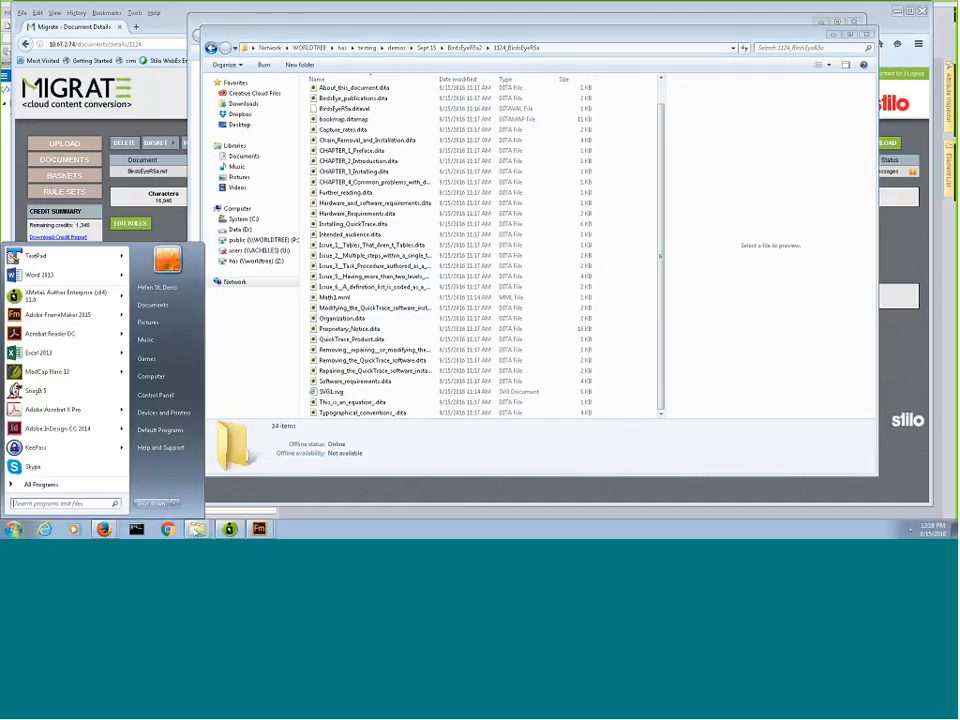
left_click(259, 528)
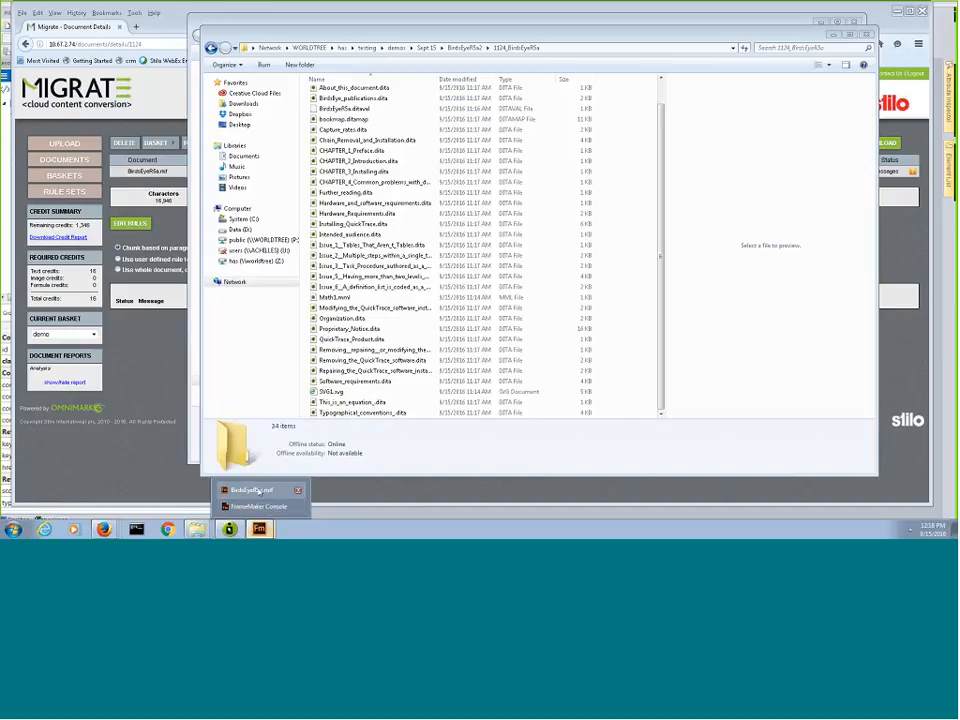
left_click(250, 490)
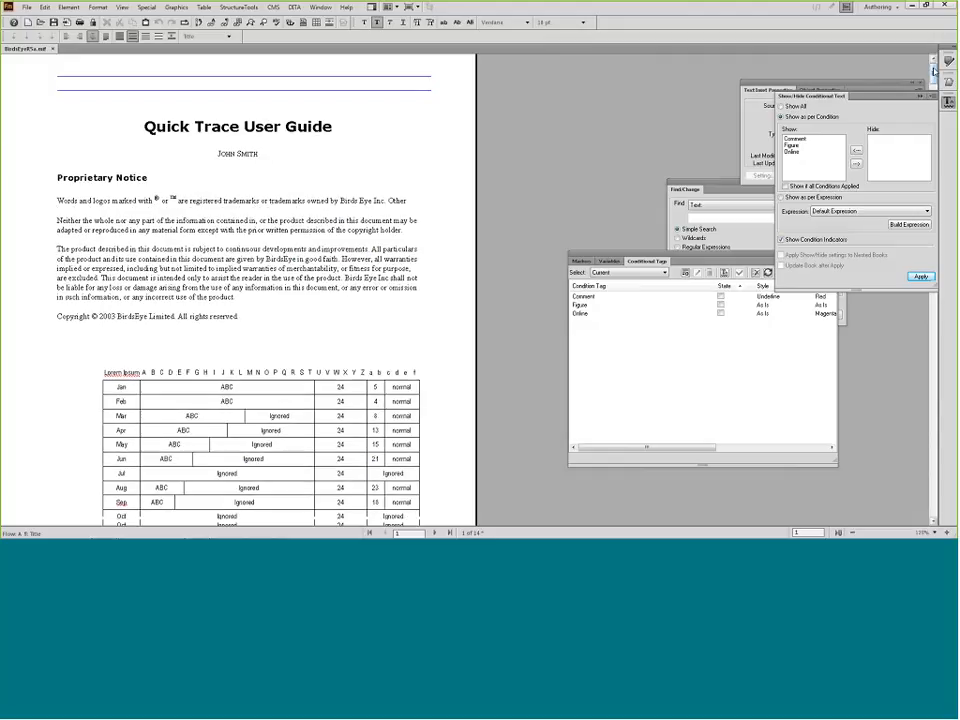
left_click_drag(934, 71, 934, 72)
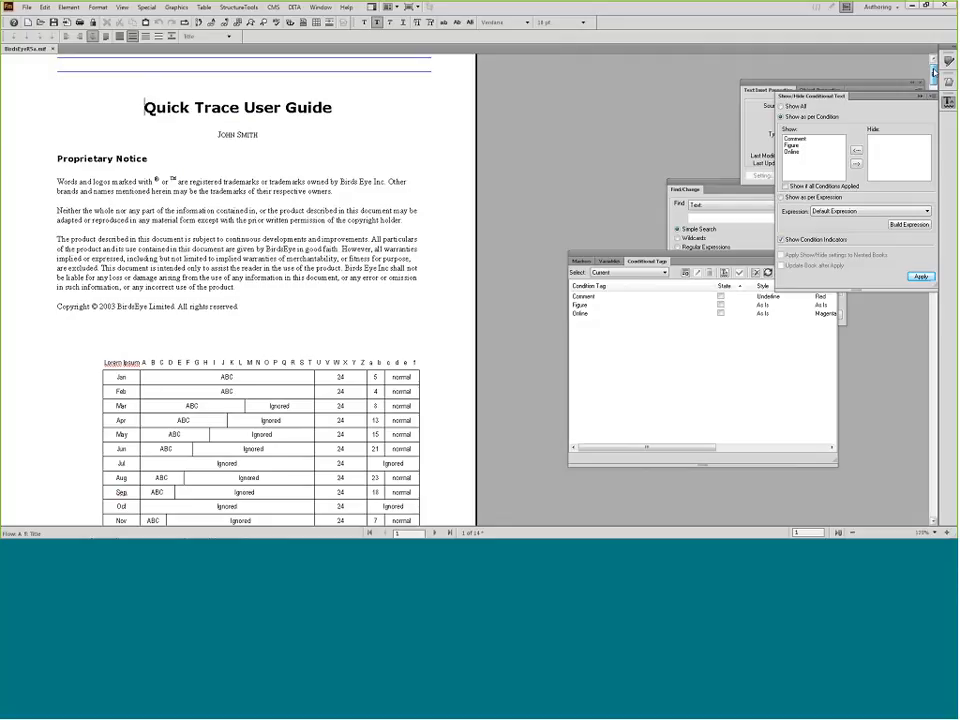
left_click_drag(934, 71, 935, 75)
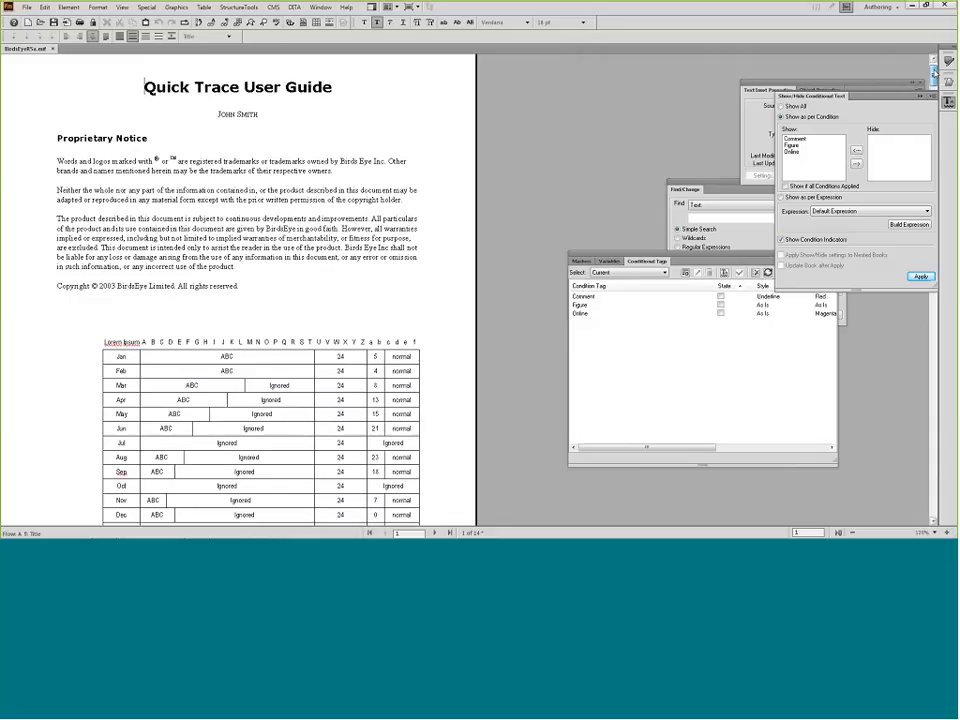
left_click_drag(935, 73, 936, 74)
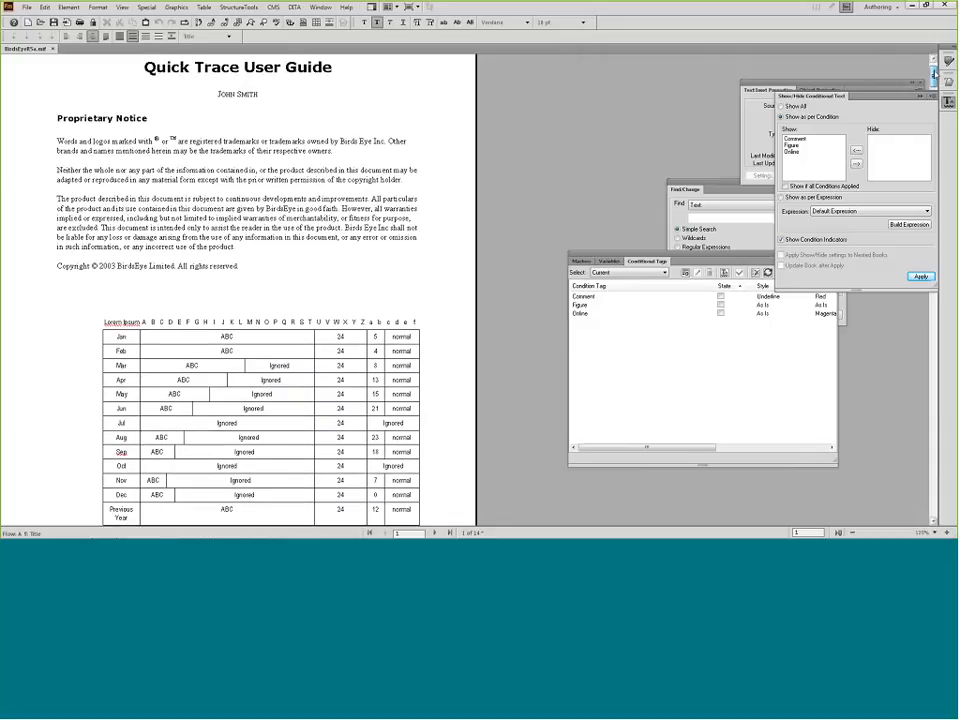
left_click_drag(935, 73, 936, 80)
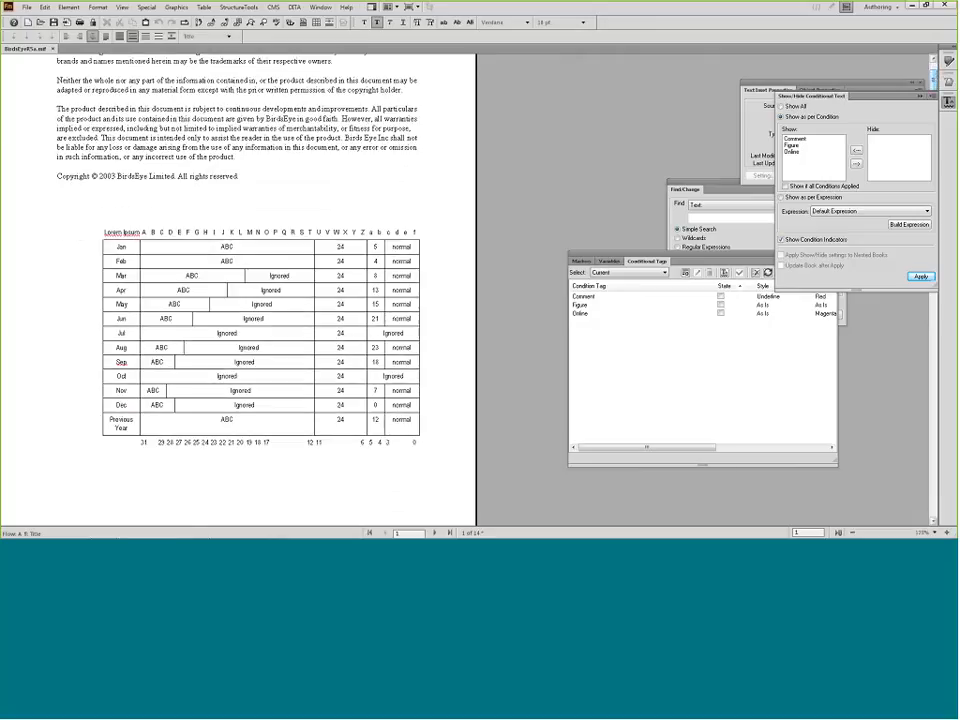
- Examine the source document's Preface and Introduction pages, from the end of page 1 through the Software requirements section and its table
left_click(933, 522)
left_click(933, 522)
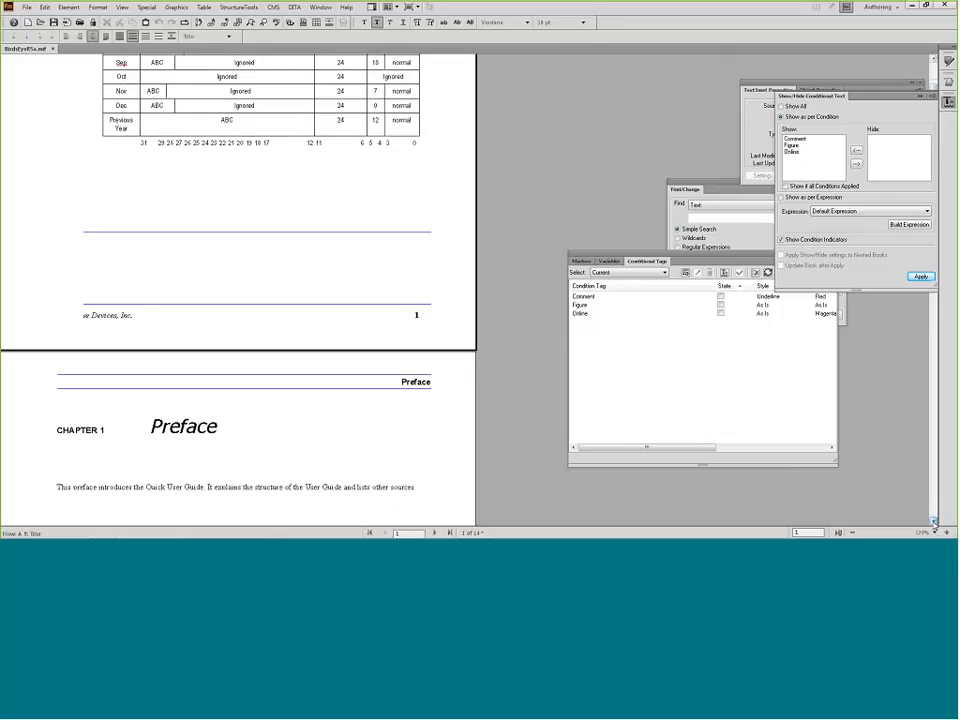
left_click(933, 522)
left_click(933, 522)
left_click(933, 522)
left_click(933, 522)
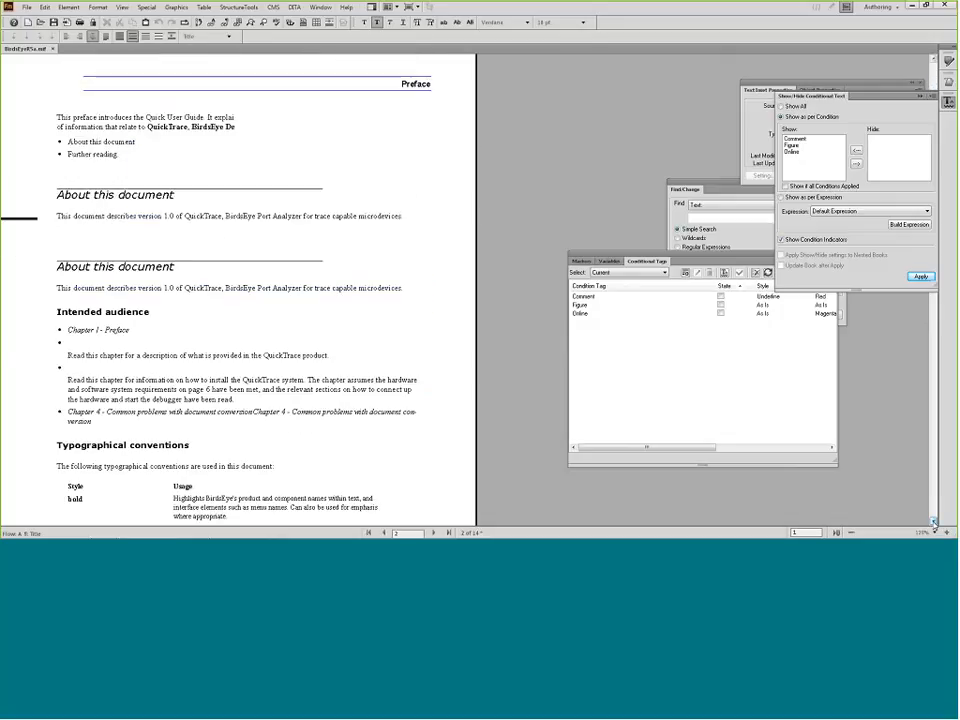
left_click(933, 522)
left_click(933, 522)
left_click(933, 522)
left_click(933, 522)
left_click(933, 522)
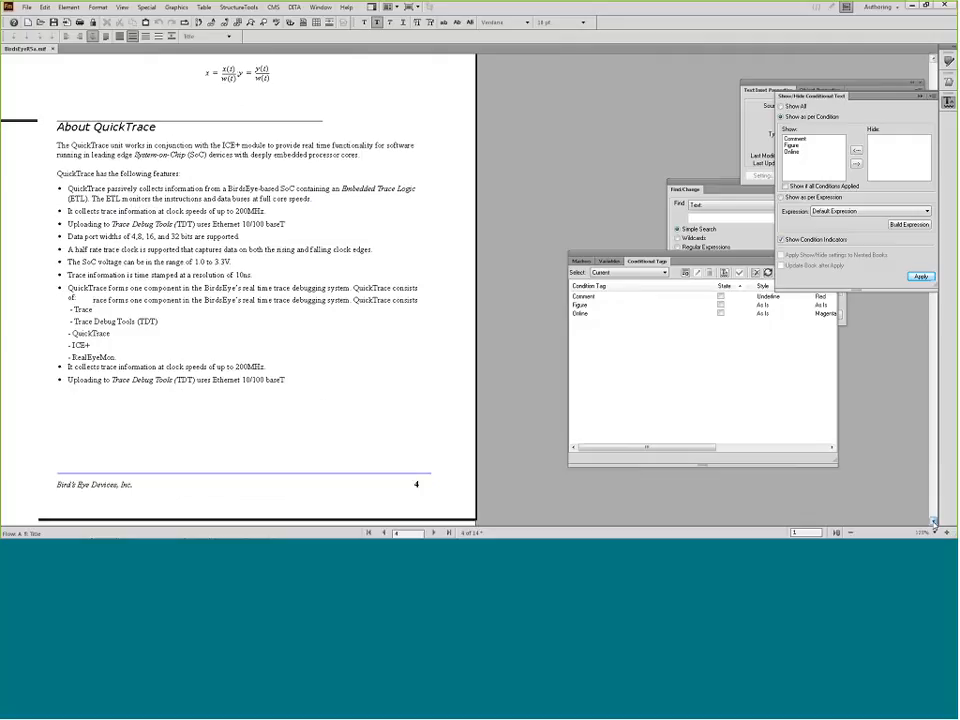
left_click(933, 522)
left_click(933, 522)
left_click(933, 522)
left_click(933, 522)
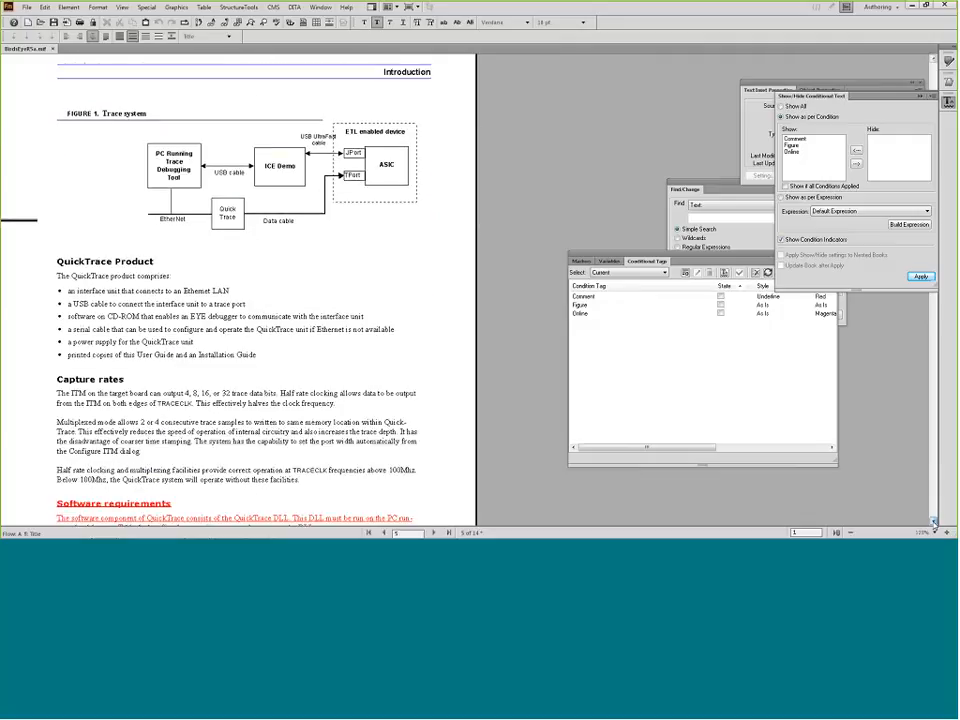
left_click(933, 522)
left_click(933, 522)
left_click(933, 522)
left_click(933, 522)
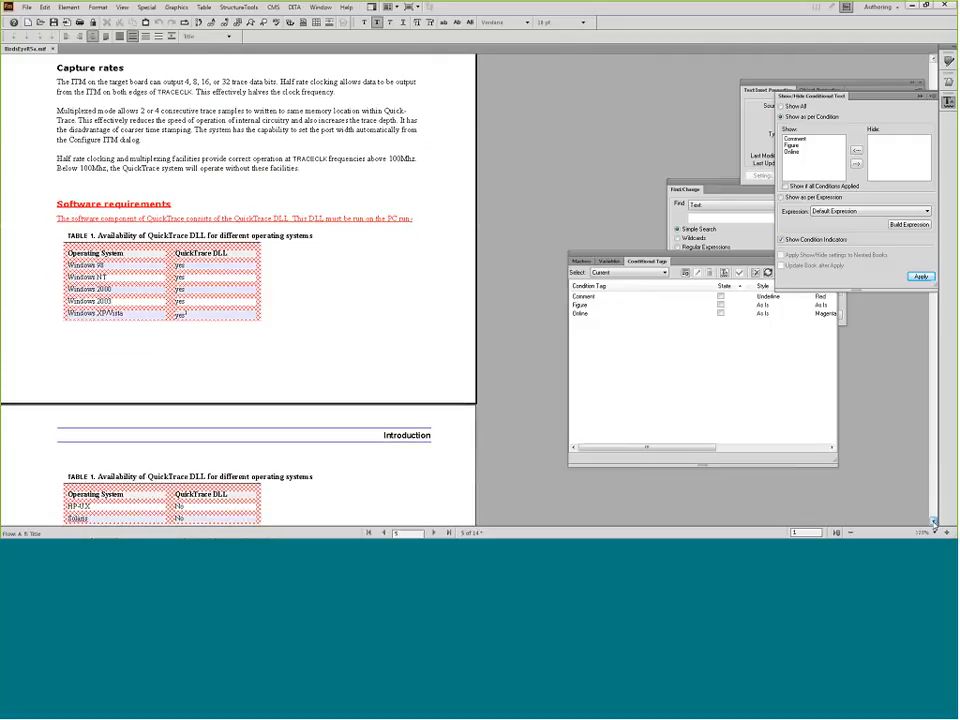
- Examine the source document's Hardware Requirements section and the start of the Installing chapter, including the Installing QuickTrace procedure
left_click(933, 522)
left_click(933, 522)
left_click(933, 522)
left_click(933, 522)
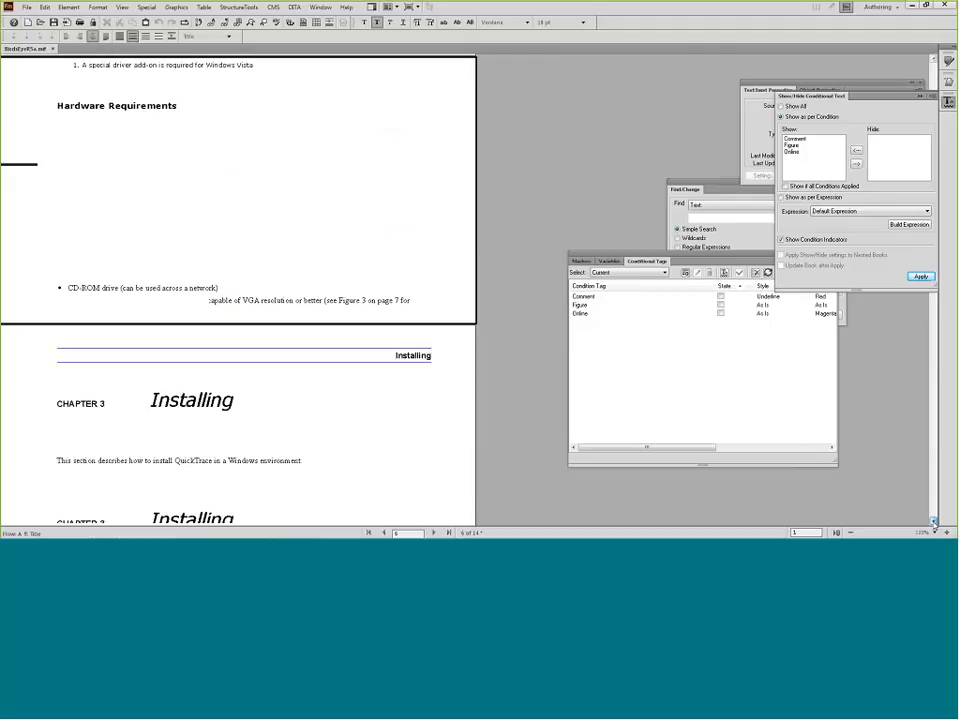
left_click(933, 522)
left_click(933, 522)
left_click(933, 522)
left_click(933, 522)
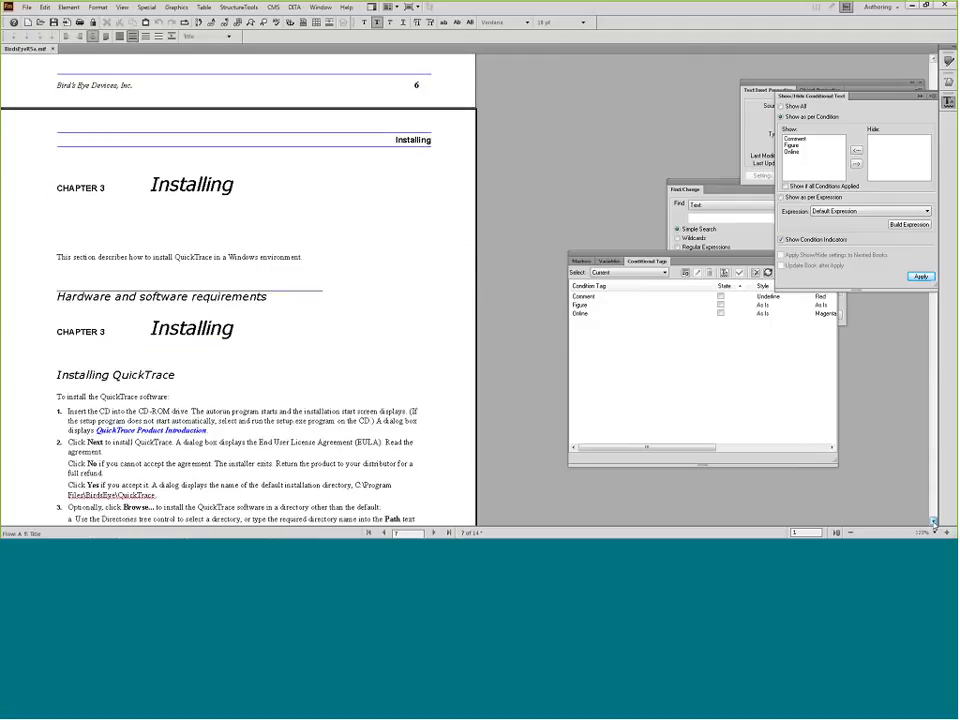
left_click(933, 522)
left_click(933, 522)
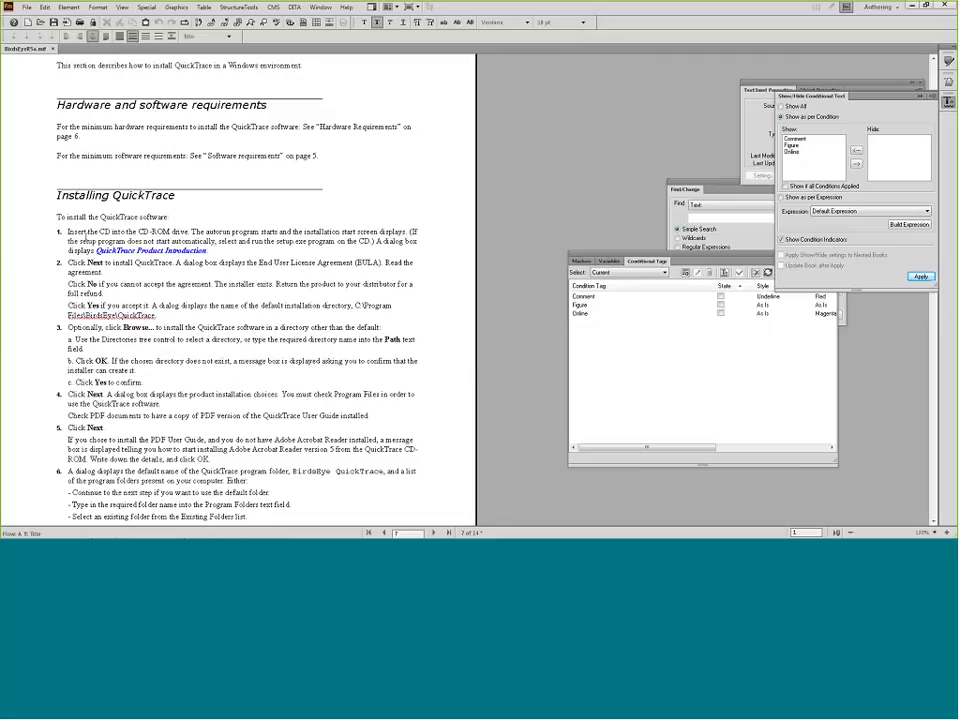
- Check the paragraph formats of the numbered steps and continuation paragraphs under Installing QuickTrace, and view the sections on removing and repairing the software
left_click(88, 235)
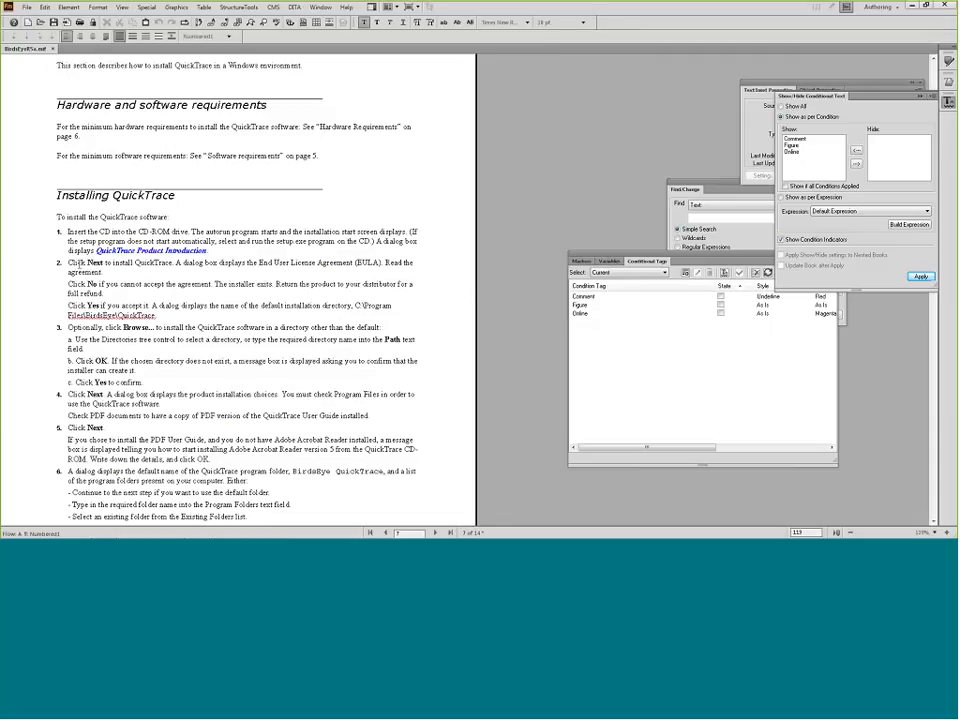
left_click_drag(78, 263, 82, 264)
left_click(80, 331)
left_click(120, 304)
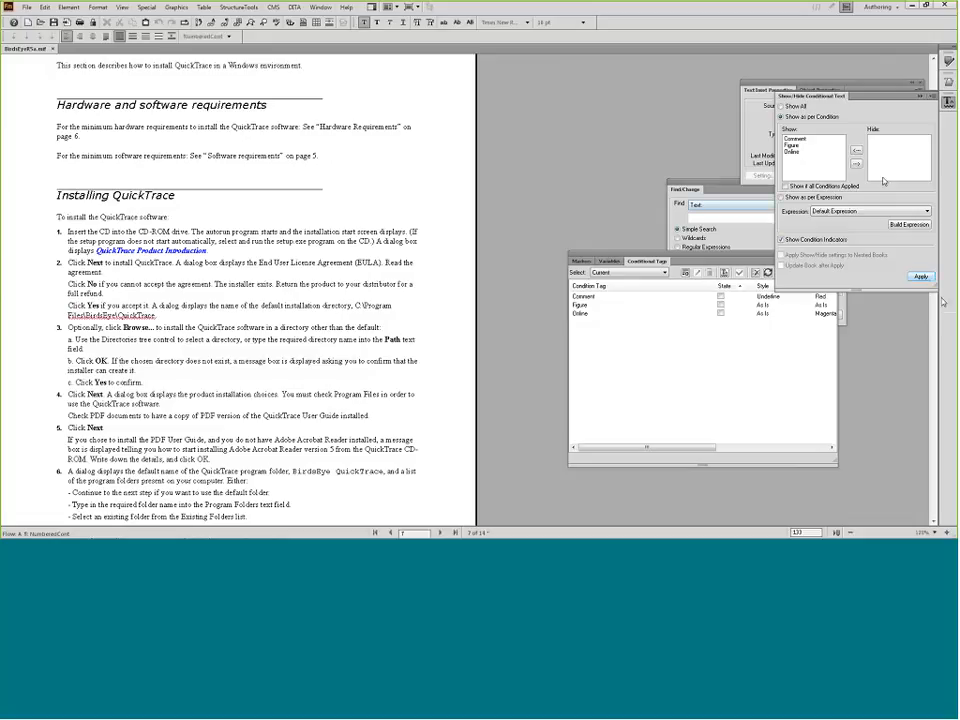
left_click(933, 519)
left_click(933, 520)
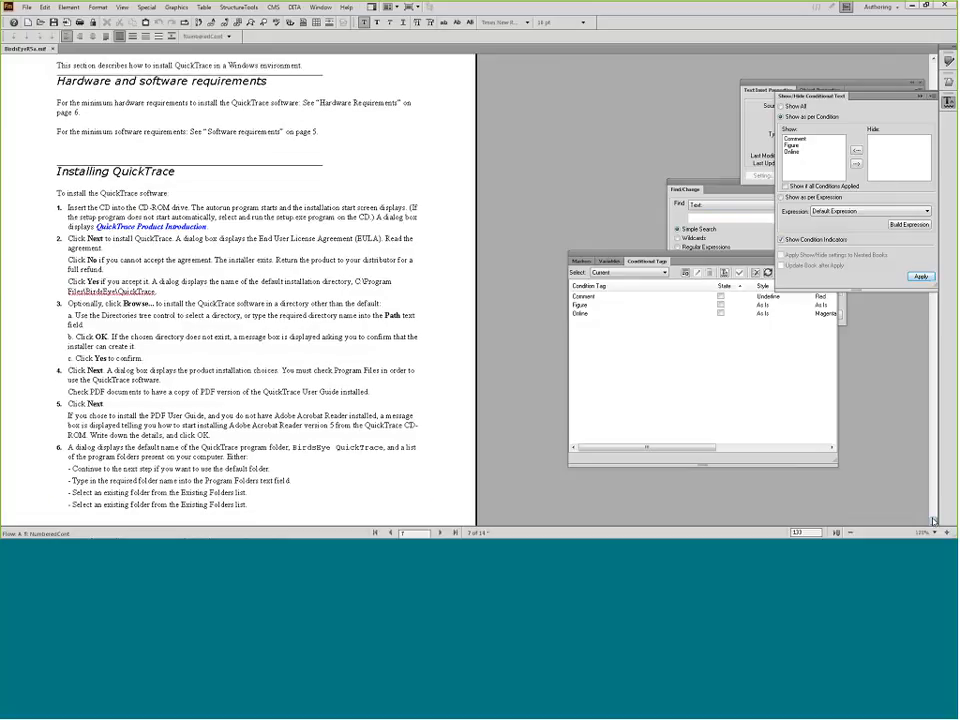
left_click(933, 519)
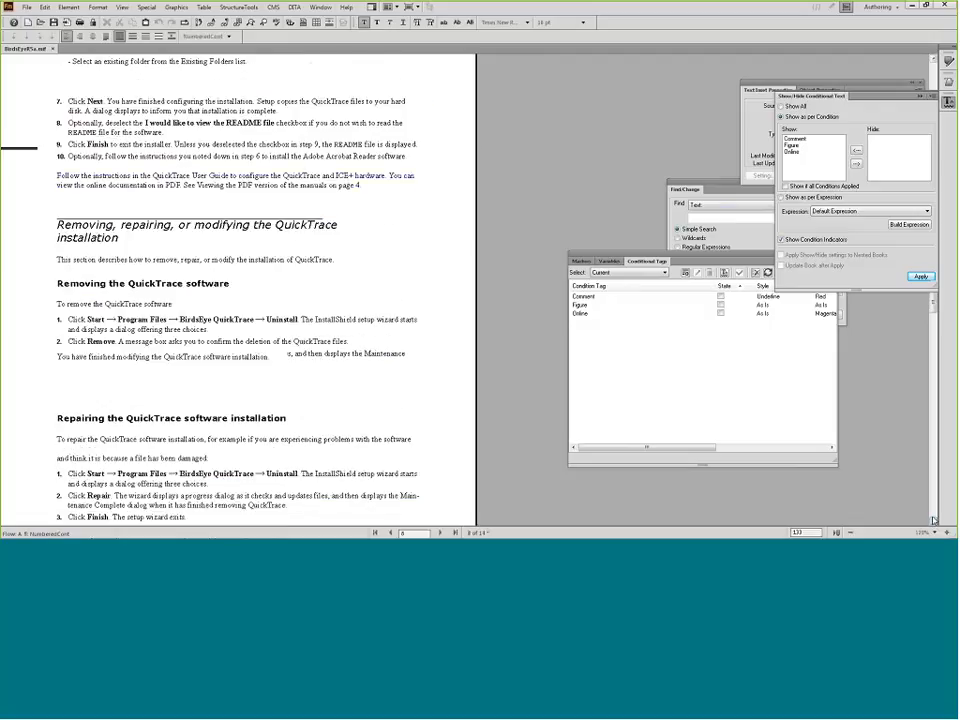
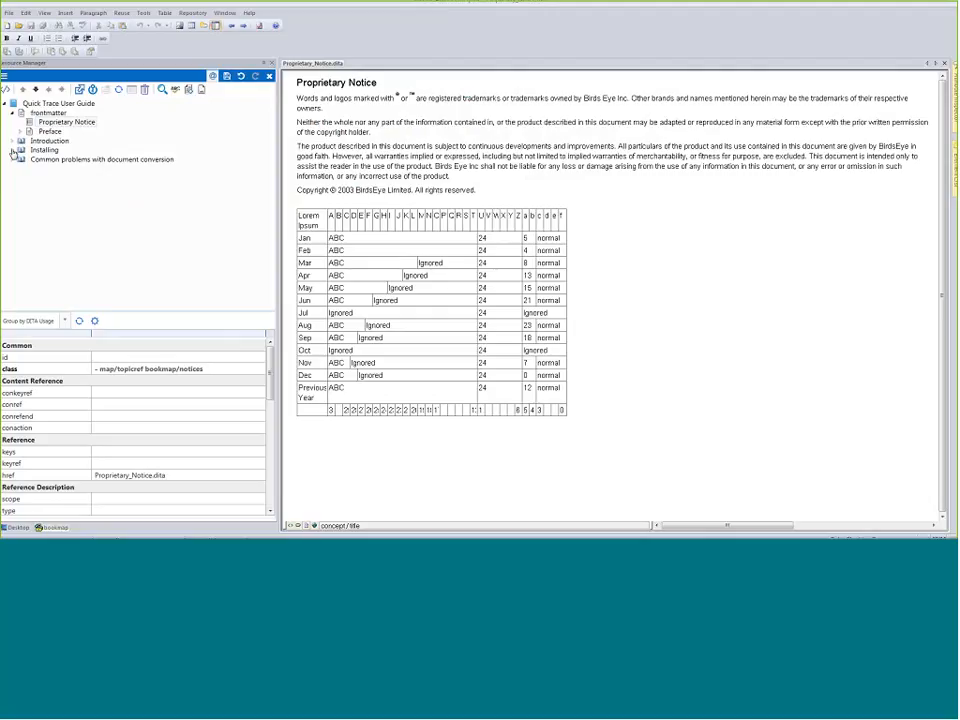
- In the converted bookmap, open the Installing QuickTrace topic and check the element structure of its step 2 choices and step 3 substeps
left_click(13, 151)
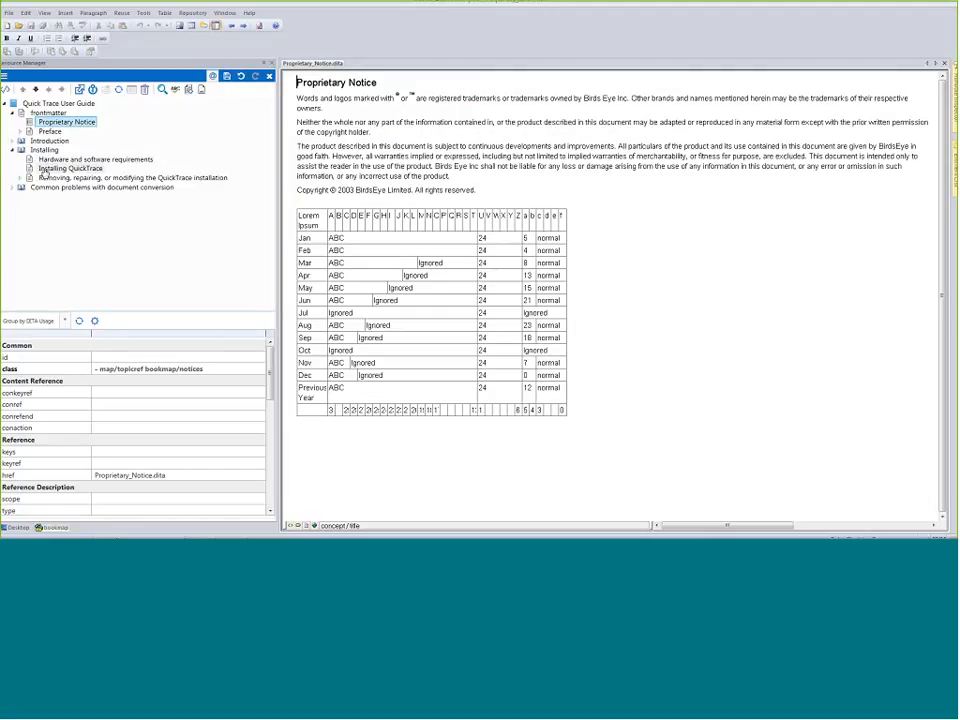
double_click(44, 170)
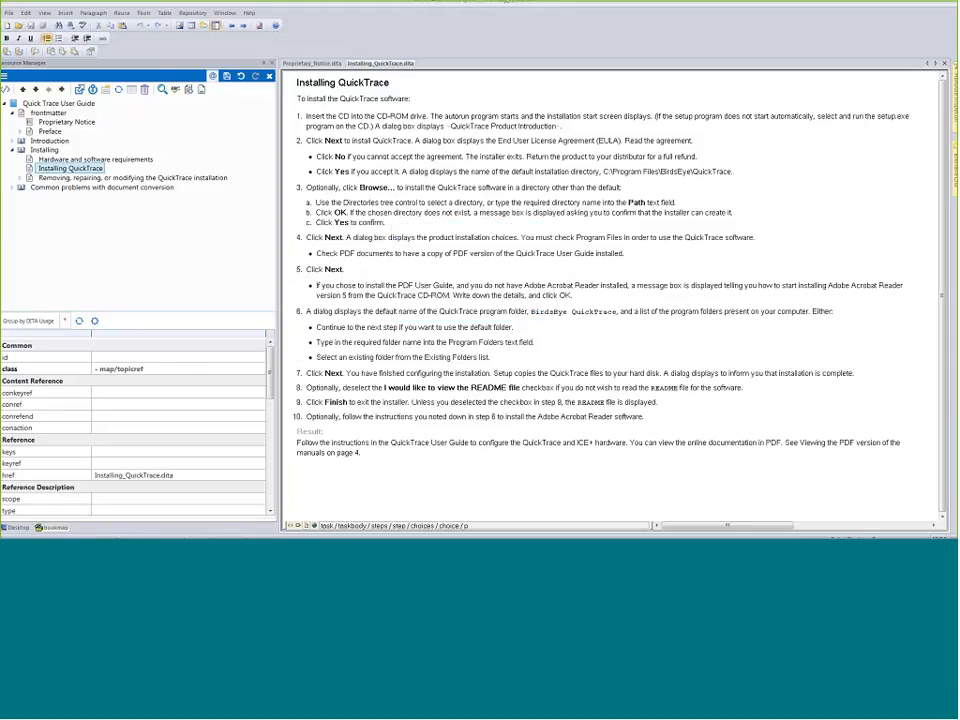
left_click(361, 157)
left_click(378, 203)
- Open the topic "Issue 1: Tables That Aren't Tables" and examine its note and related-links elements in the XML source
left_click(11, 188)
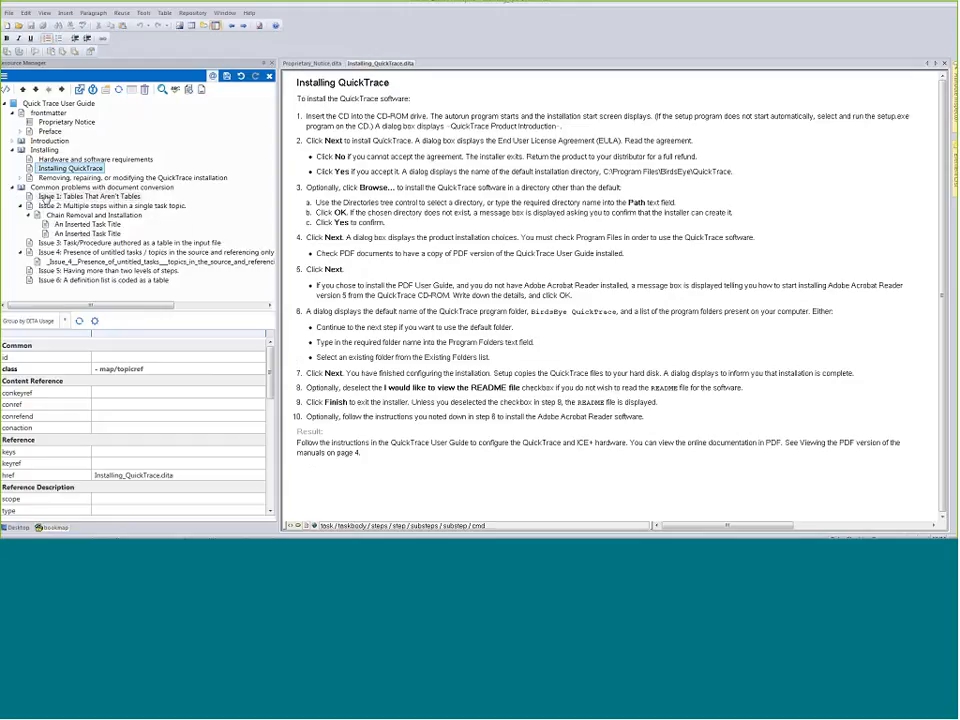
double_click(45, 197)
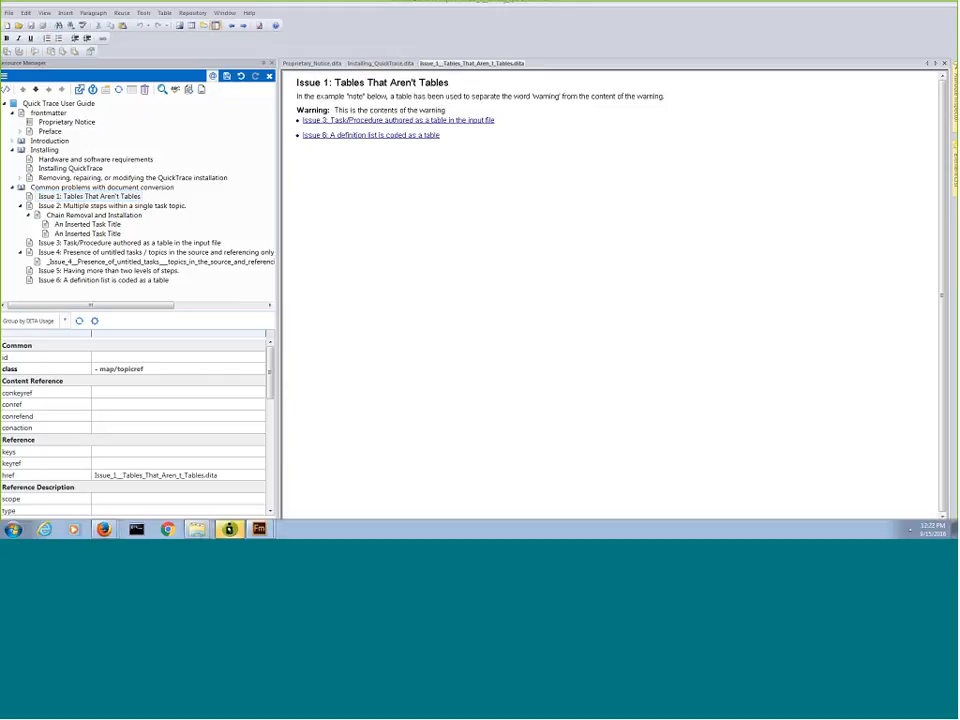
left_click(388, 111)
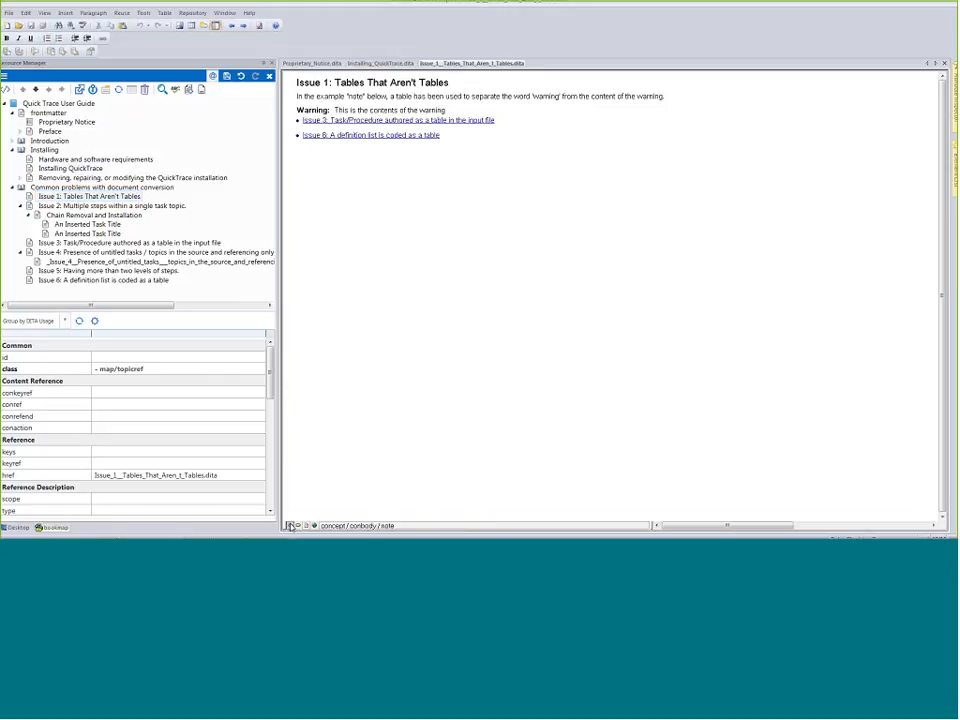
left_click(289, 526)
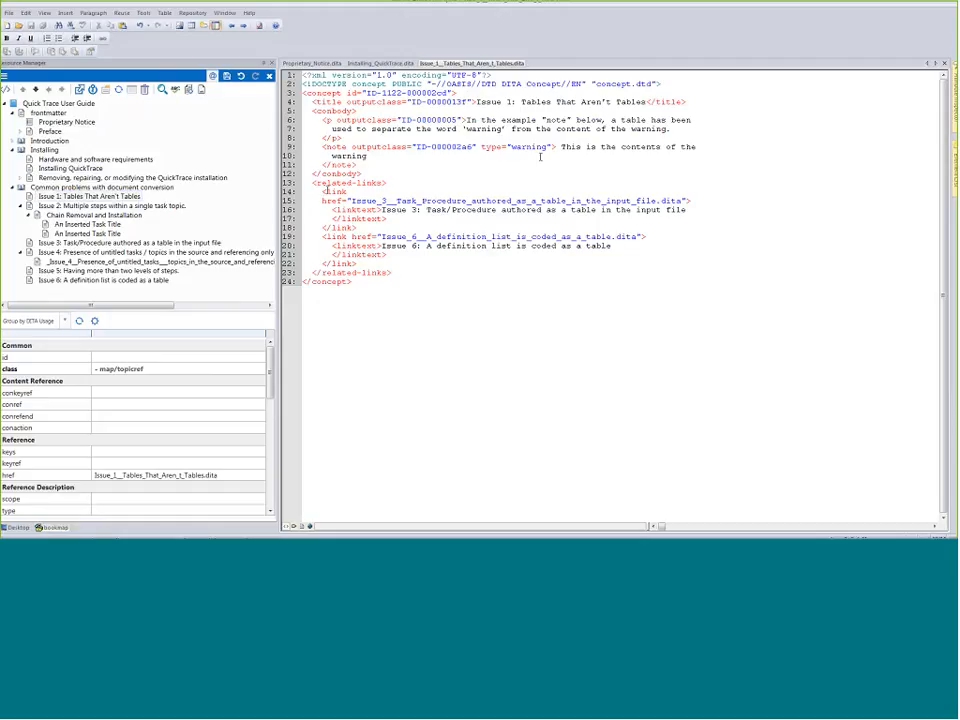
left_click(439, 184)
left_click(511, 463)
- Switch to the Migrate document details in Firefox and open the Birdseye rule set of BirdsEyeR5a.mif in the Rules Editor
mouse_move(190, 536)
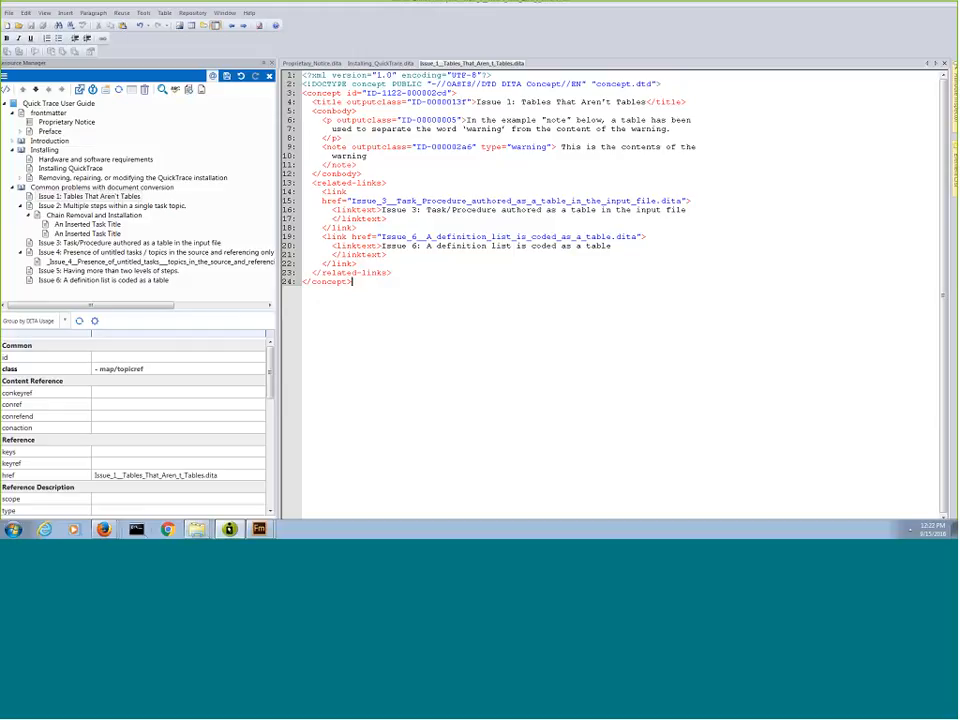
mouse_move(103, 529)
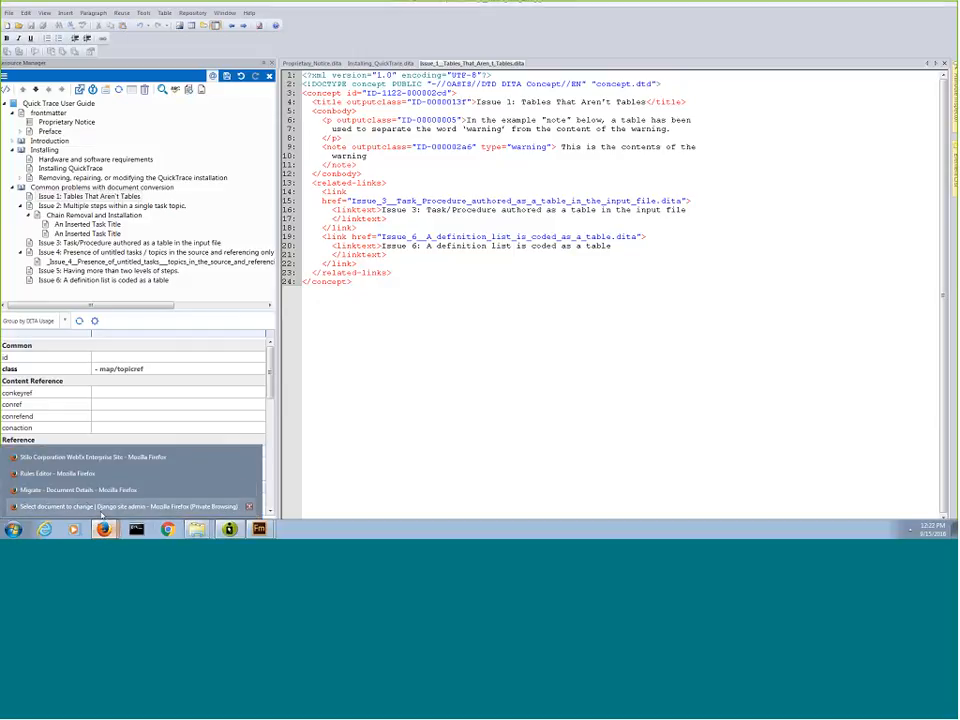
left_click(88, 490)
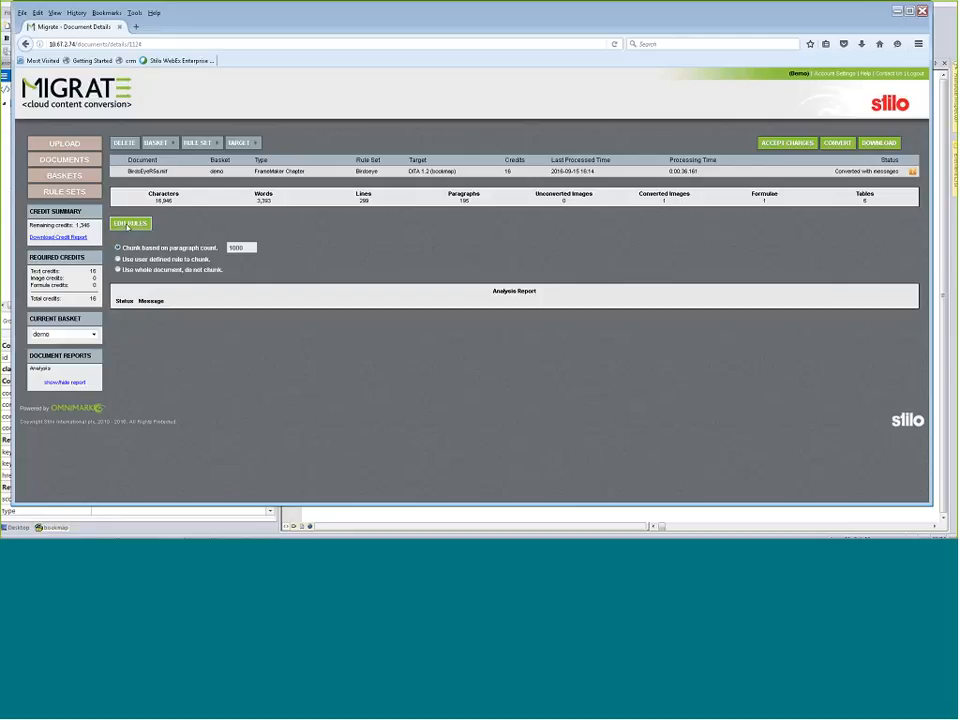
left_click(127, 225)
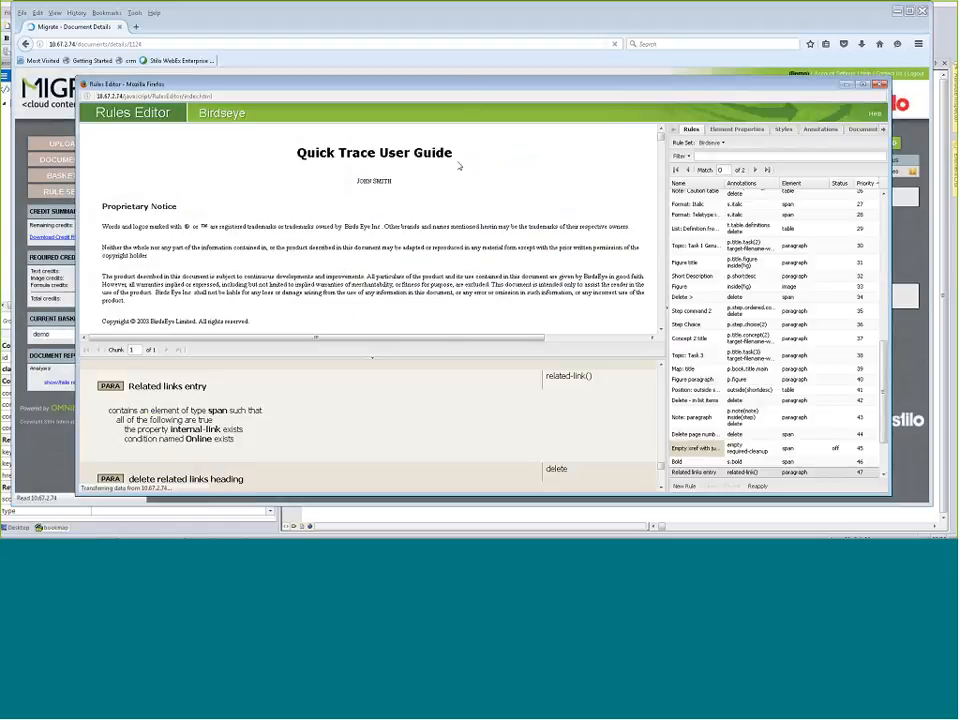
left_click_drag(463, 76, 448, 61)
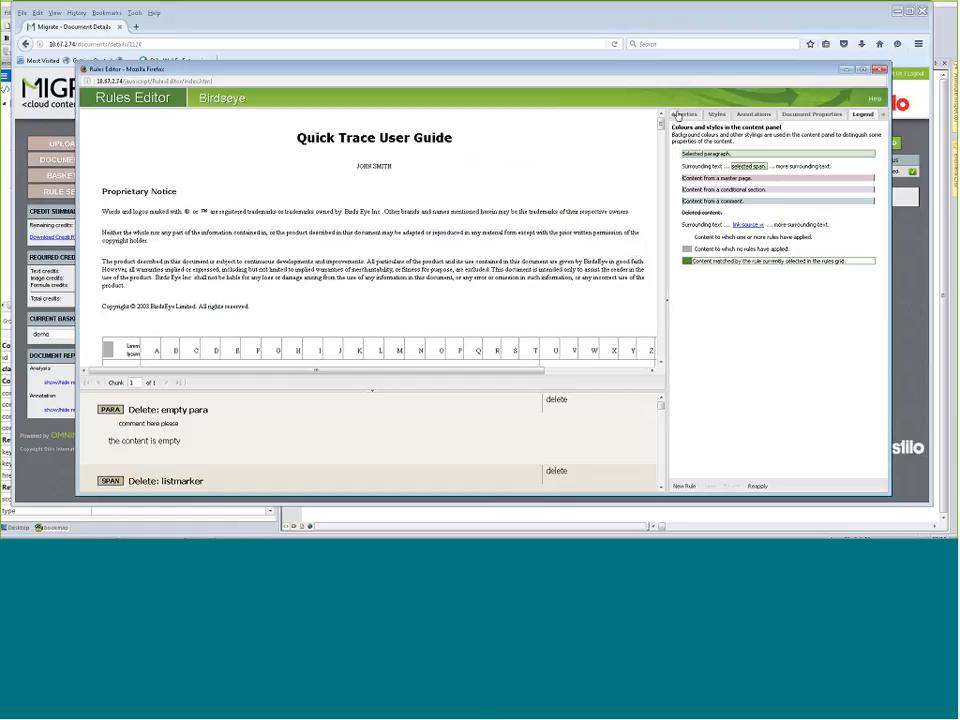
- Display the Birdseye rule list and inspect the Map: title rule applied to the Quick Trace User Guide title
left_click(673, 116)
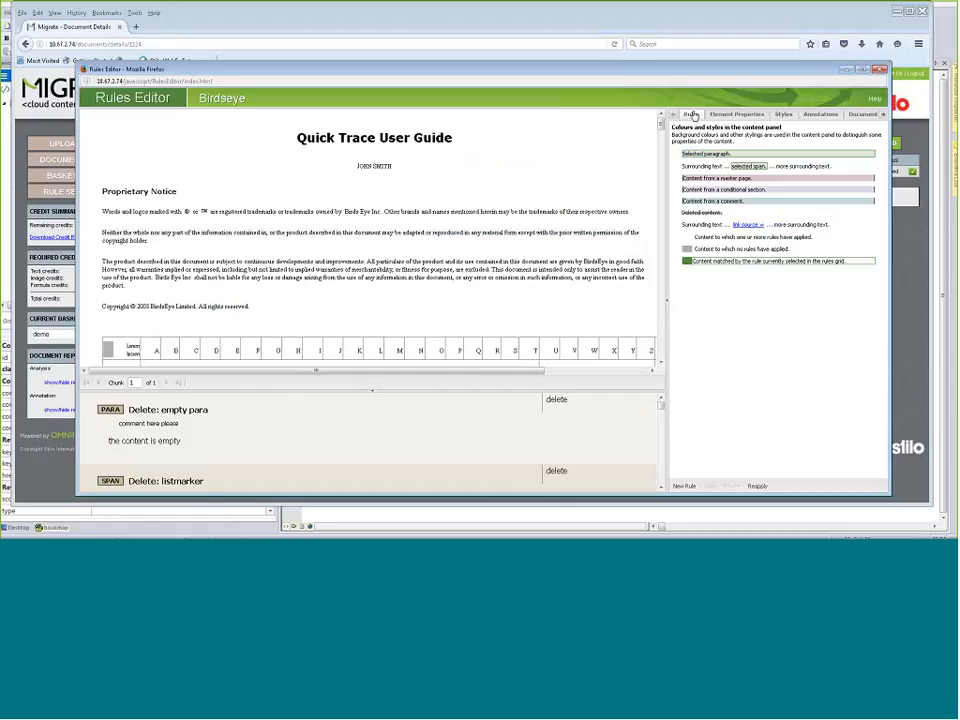
left_click(692, 115)
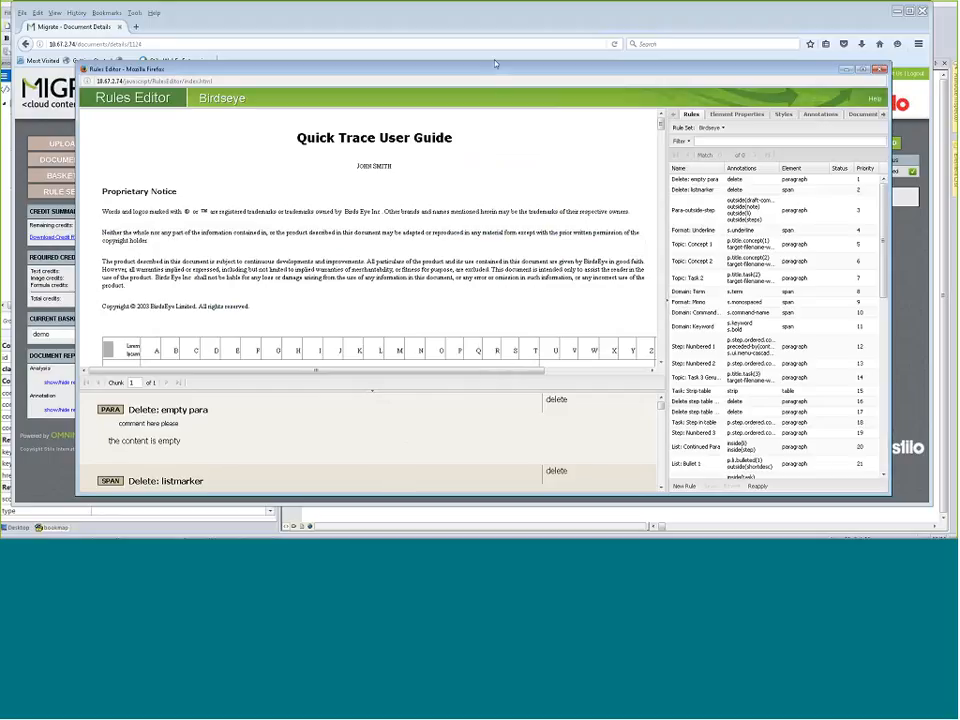
left_click_drag(494, 61, 494, 41)
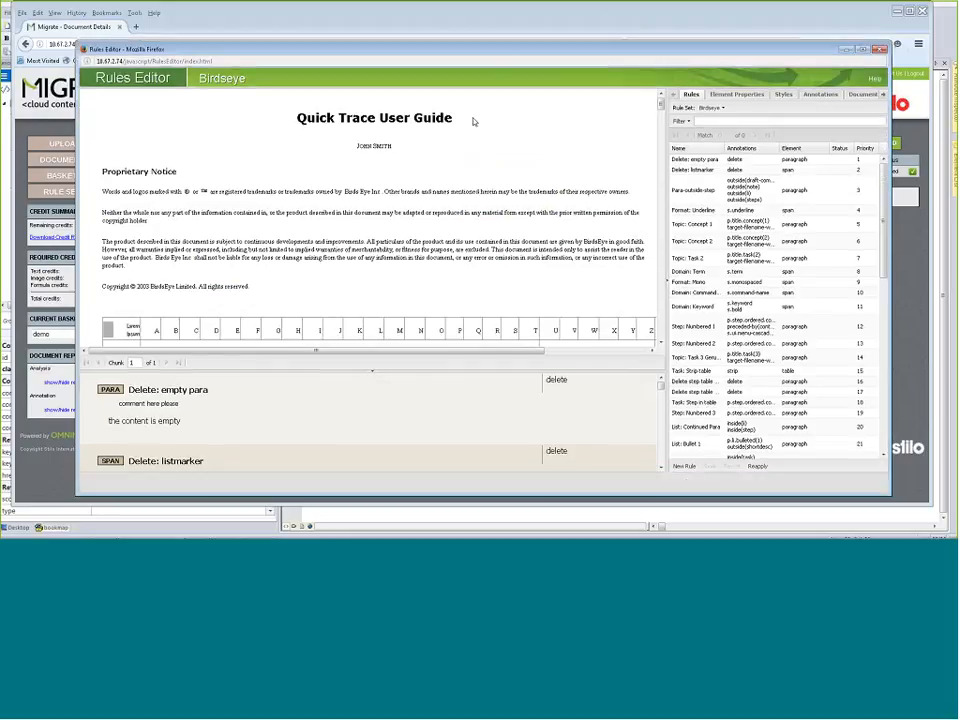
left_click(476, 121)
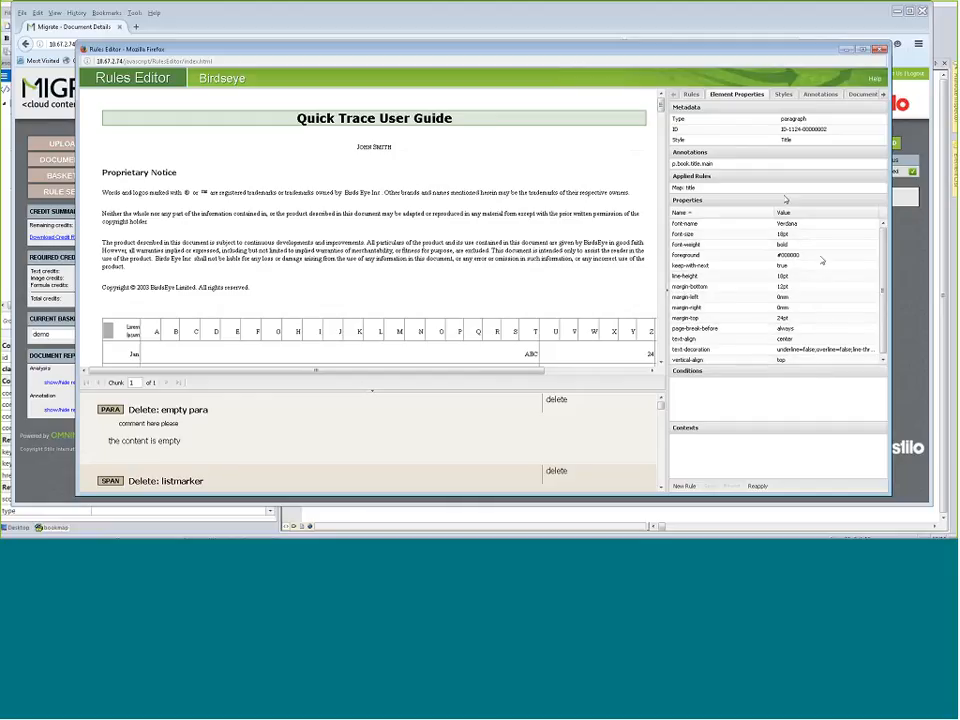
left_click(717, 190)
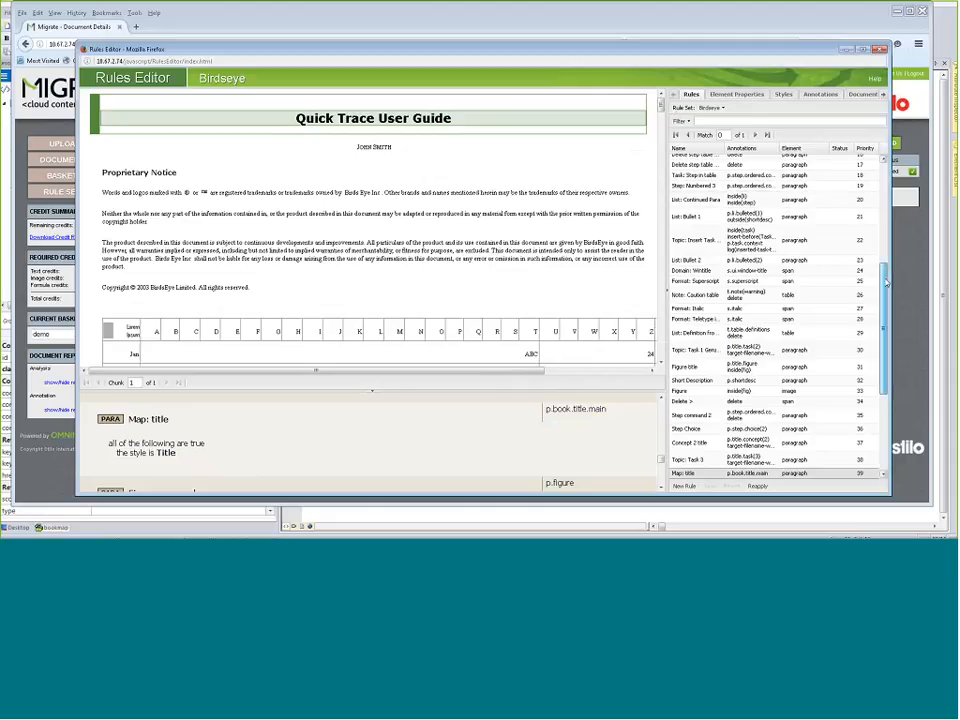
- Review the Step Choice rule at its first match and the Step command 2 rule applied to the first lettered substep
left_click_drag(885, 282, 888, 331)
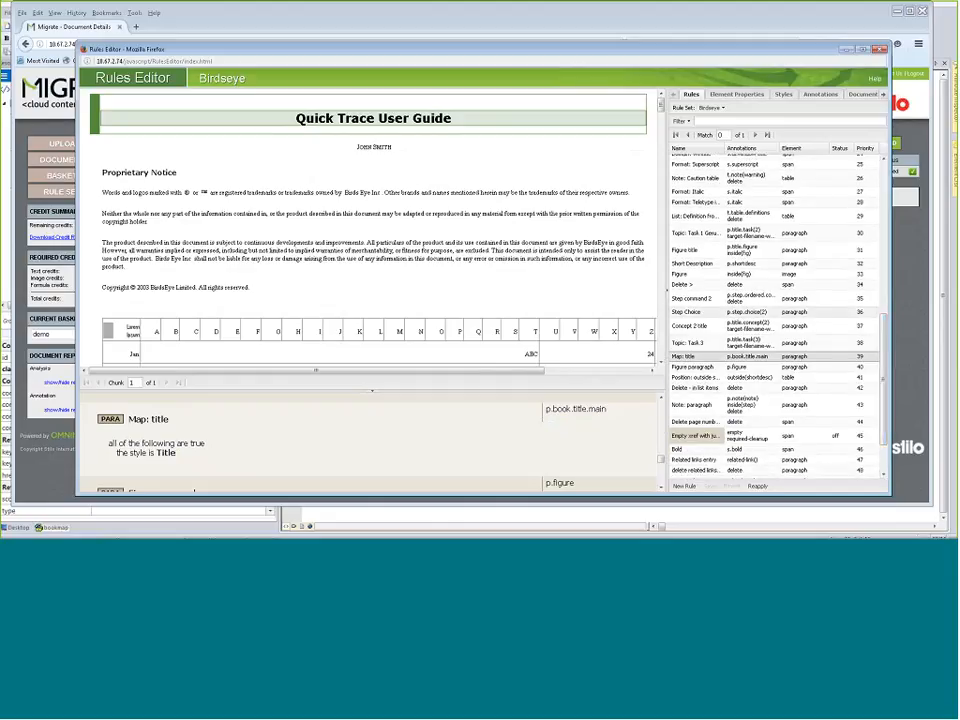
left_click(808, 312)
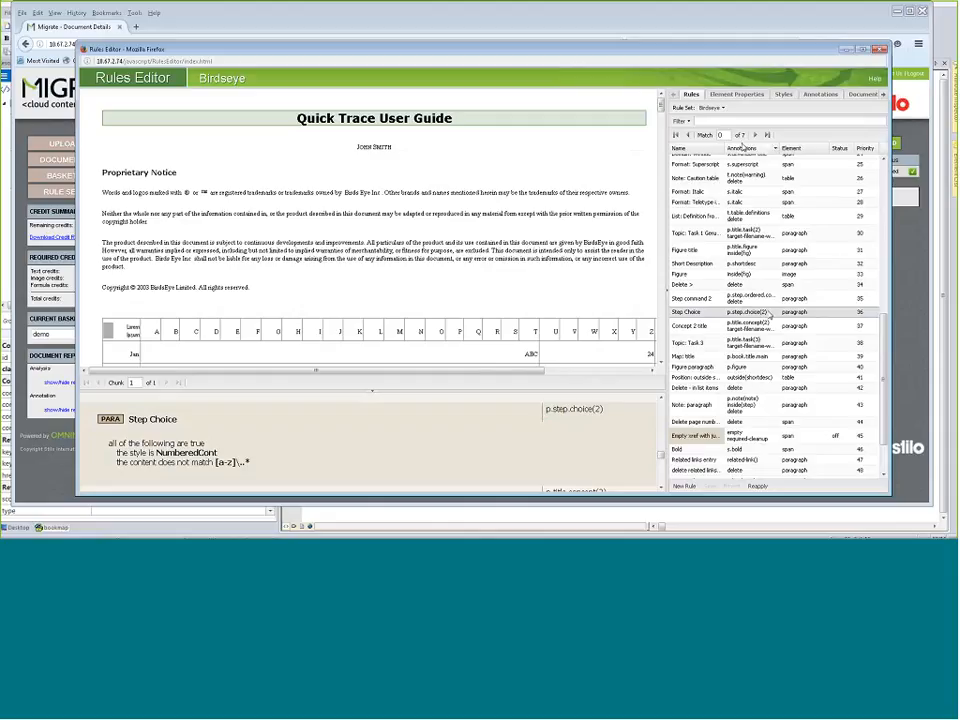
left_click(757, 135)
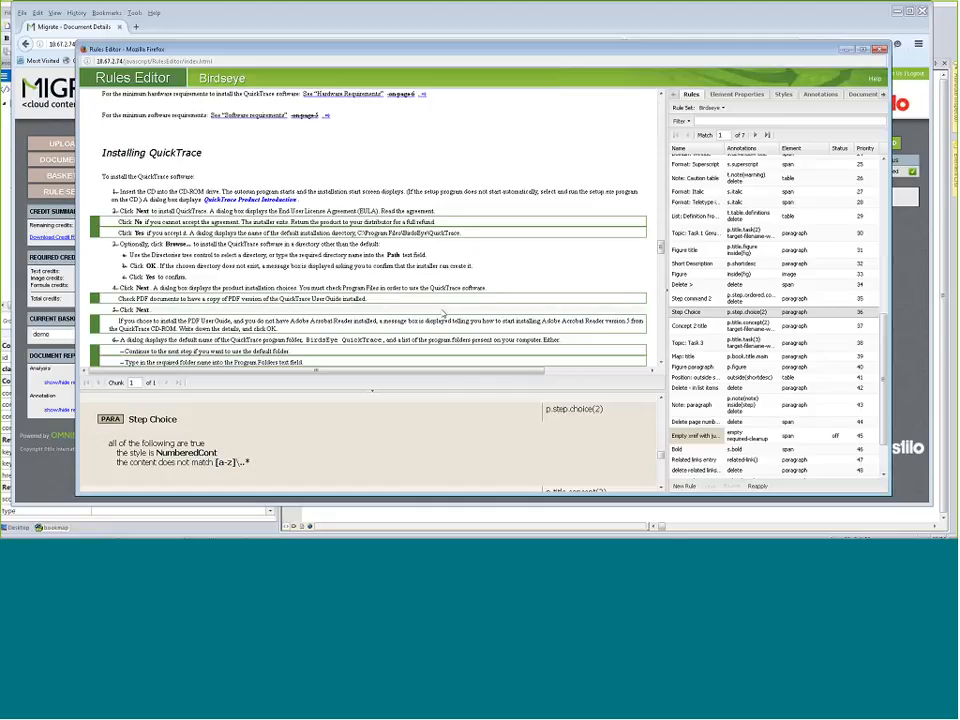
left_click(441, 257)
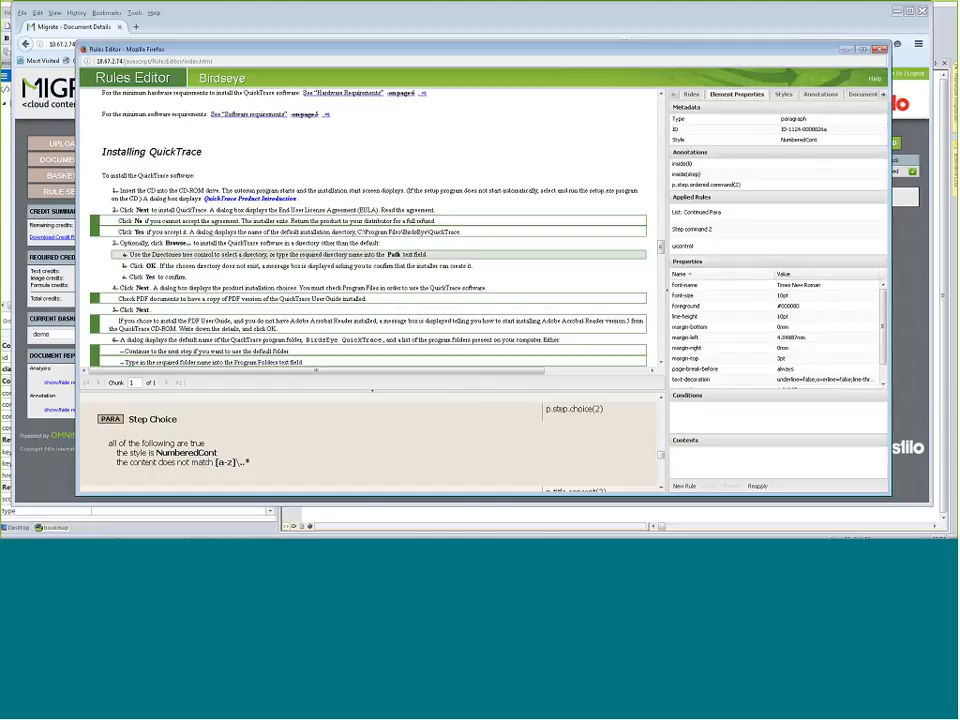
left_click(709, 230)
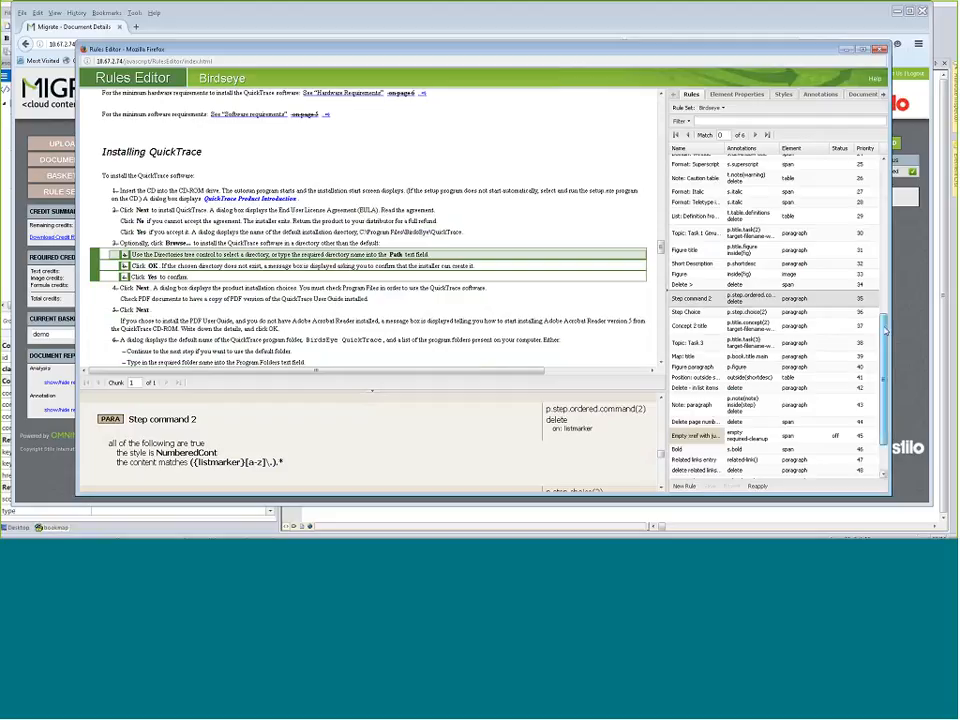
- Select the Related links entry rule and go to its first match in the document
left_click_drag(884, 330, 884, 331)
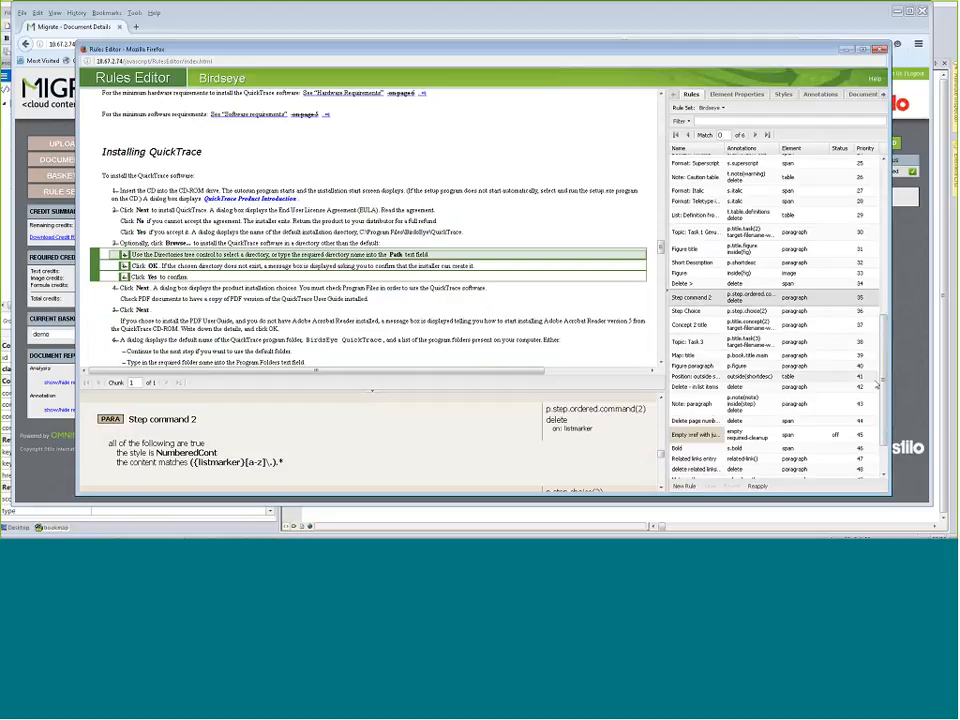
scroll(876, 384, "down", 1)
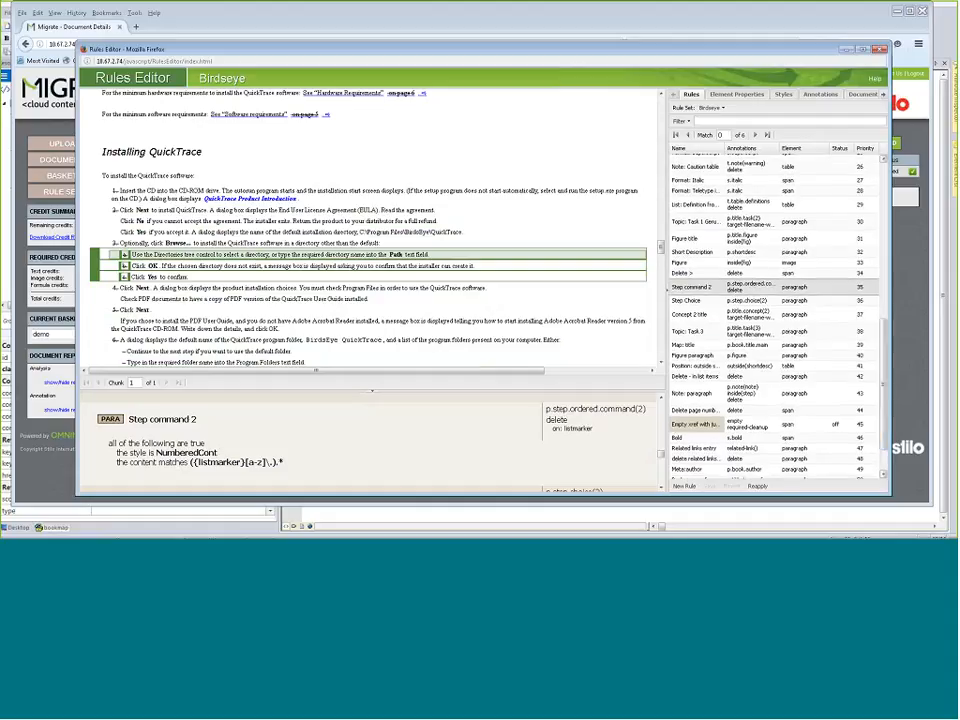
left_click(793, 450)
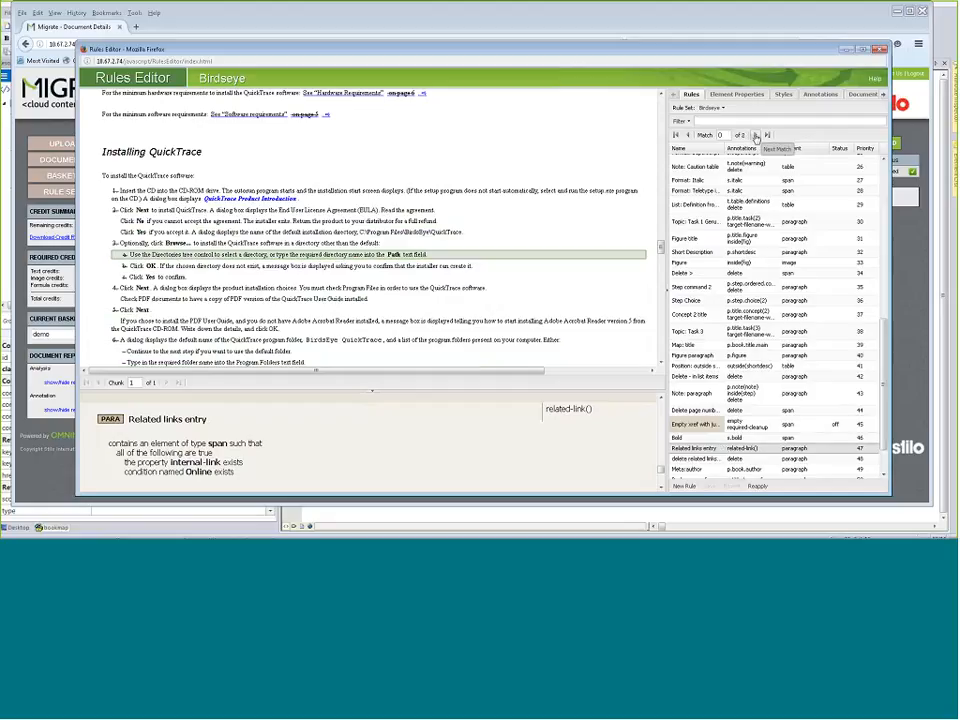
left_click(757, 136)
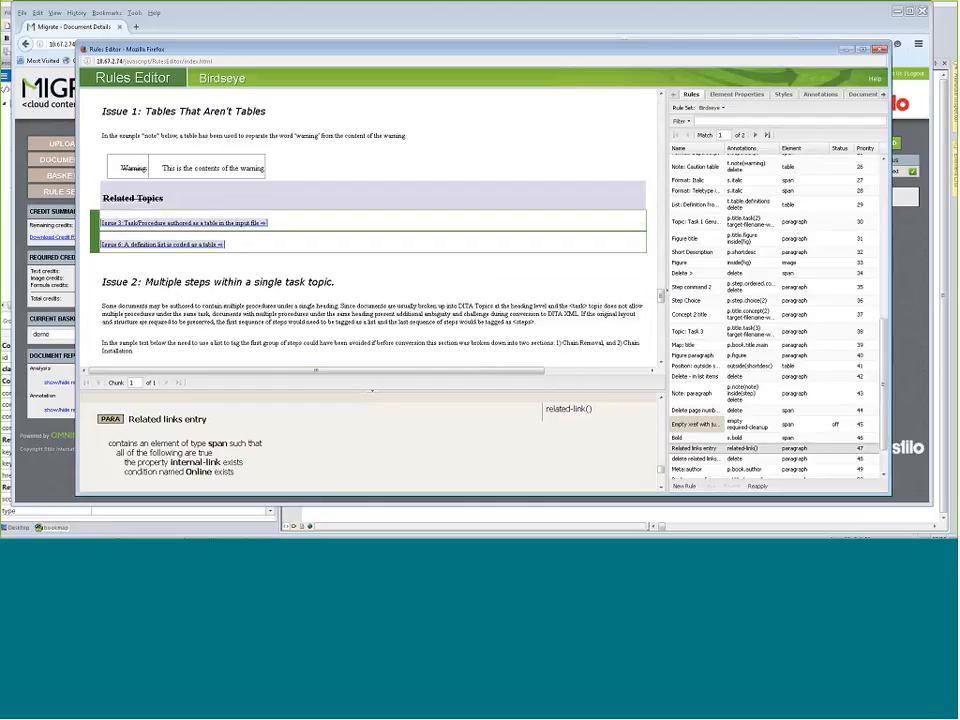
- Replace the related-link annotation of the Related links entry rule with reltable-entry and save the rule set
left_click(563, 410)
left_click(564, 409)
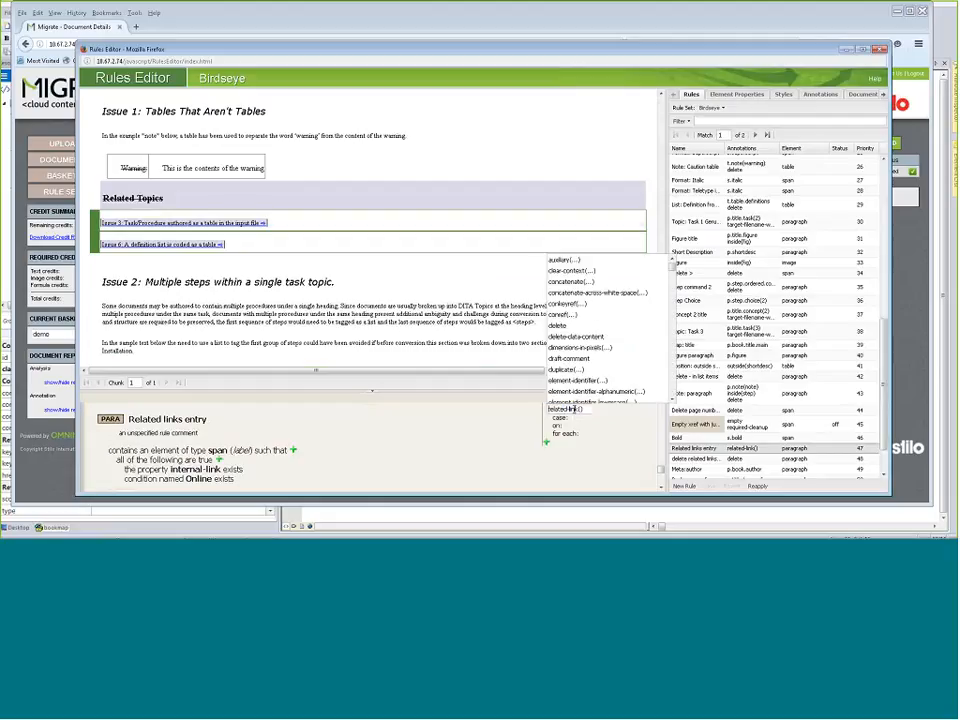
left_click_drag(565, 409, 541, 410)
key("BackSpace")
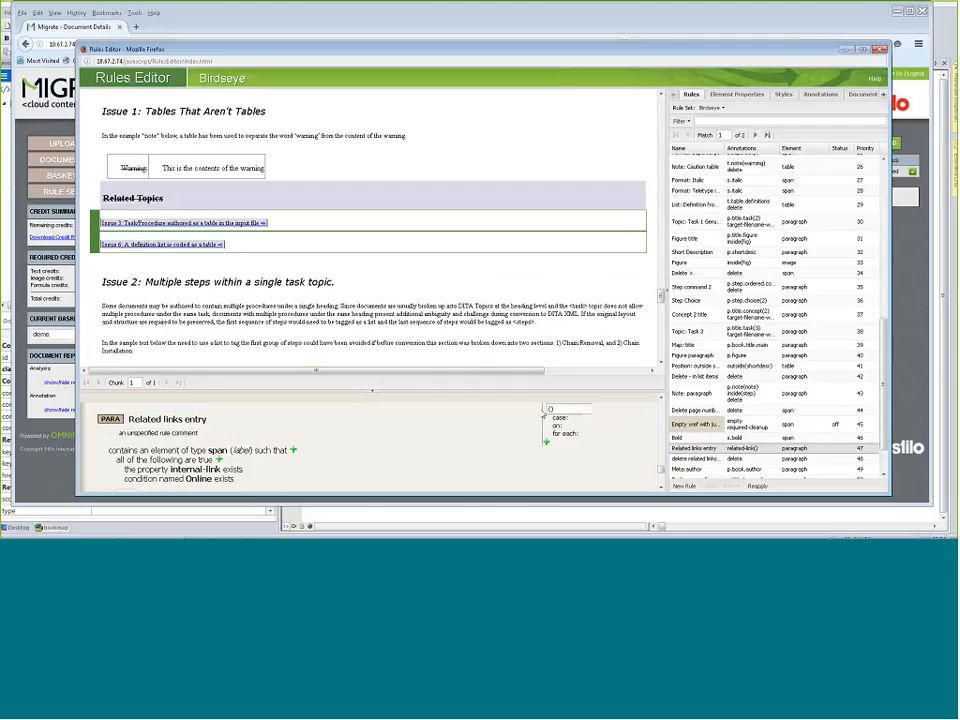
type("reltable-entry")
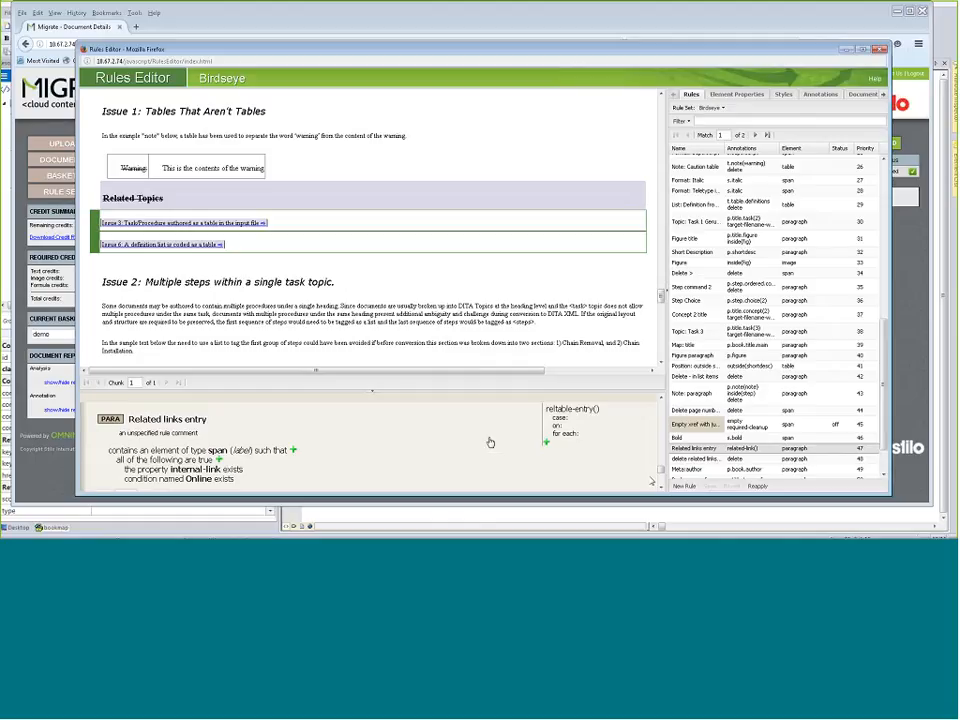
left_click(661, 486)
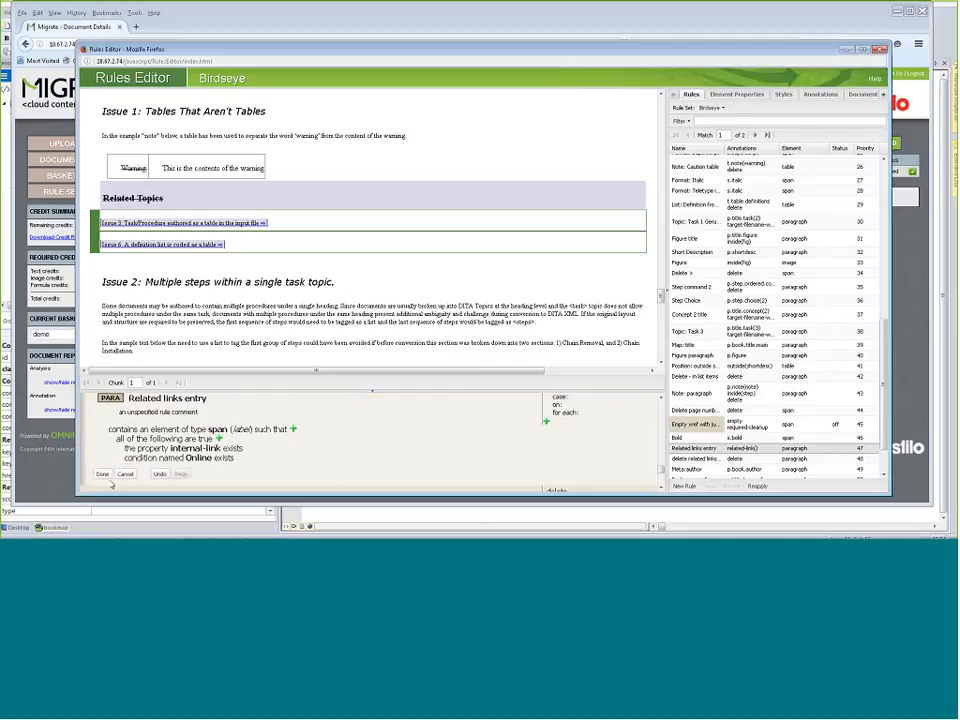
left_click(101, 475)
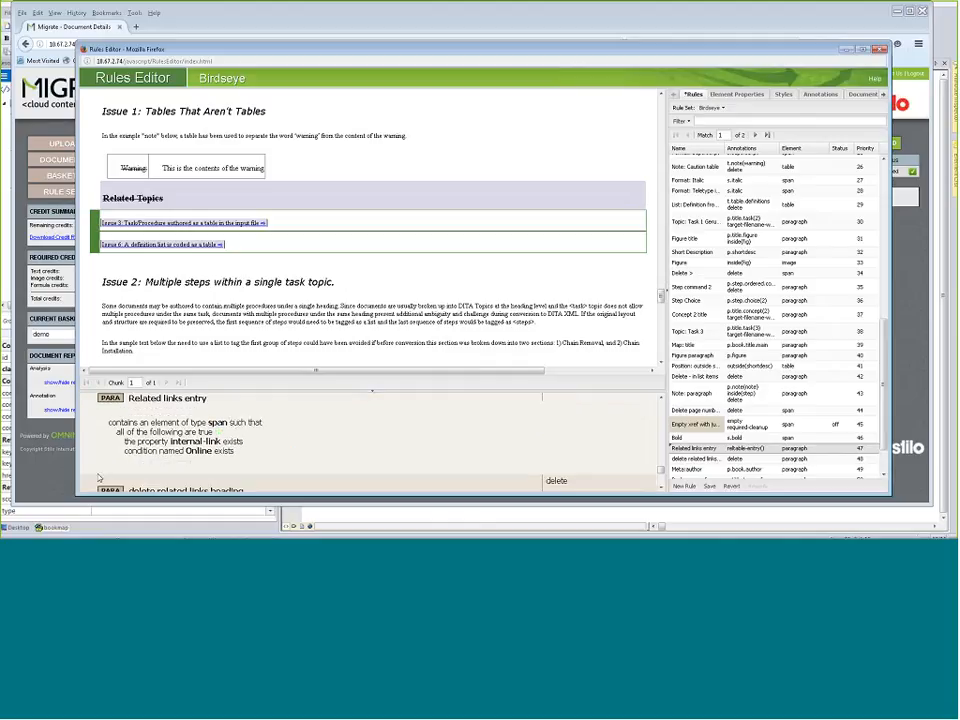
left_click(709, 486)
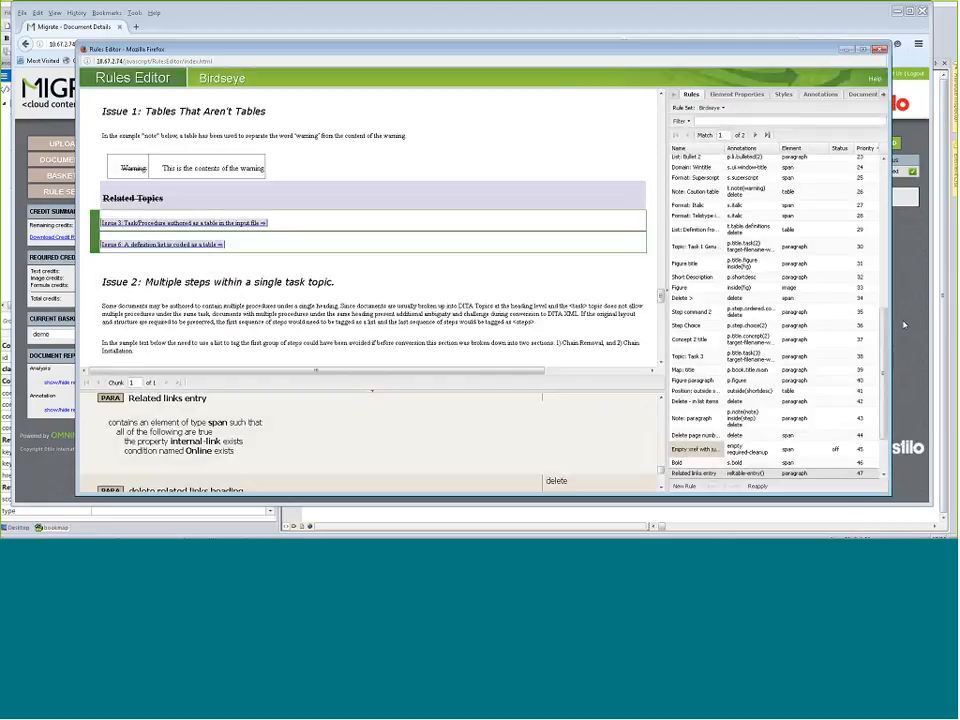
- Return to the Migrate document details and convert BirdsEyeR5a.mif again with the changed Birdseye rule set
left_click(904, 324)
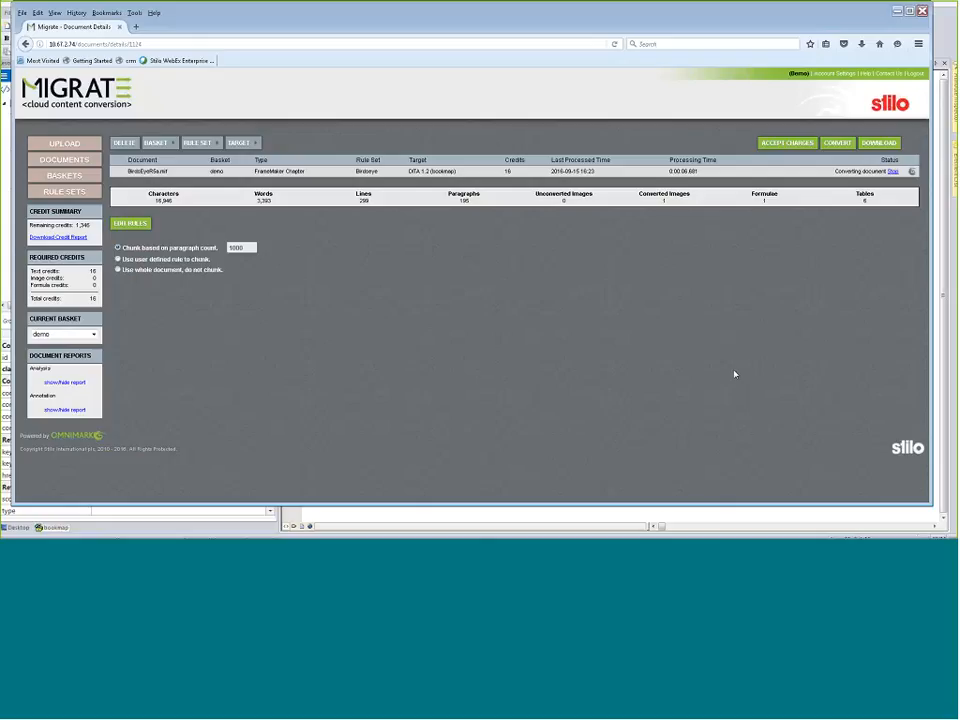
mouse_move(271, 533)
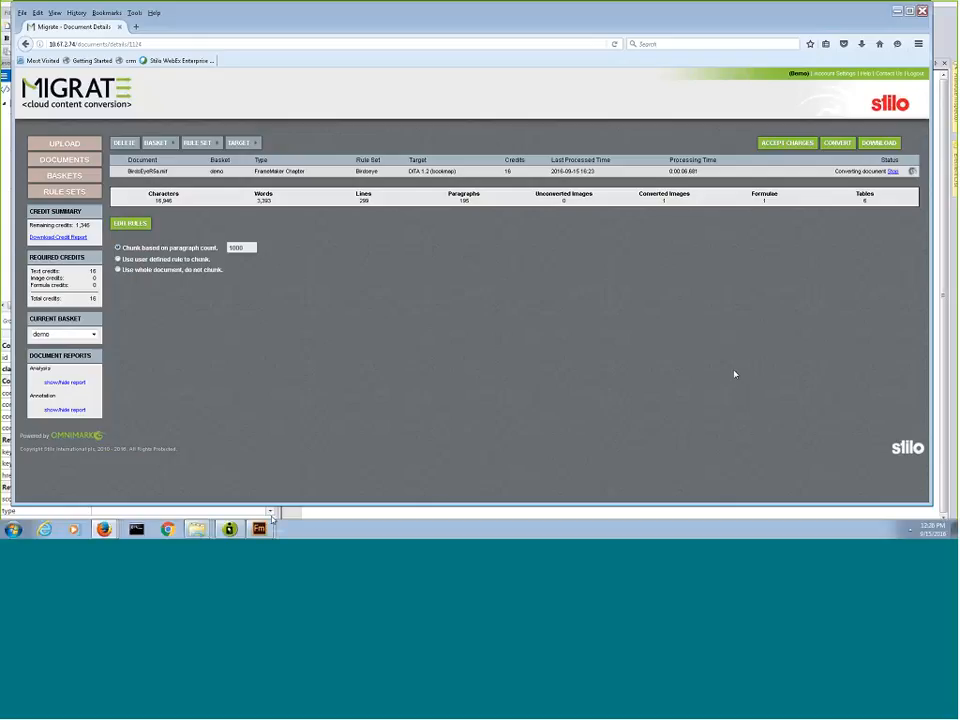
mouse_move(229, 528)
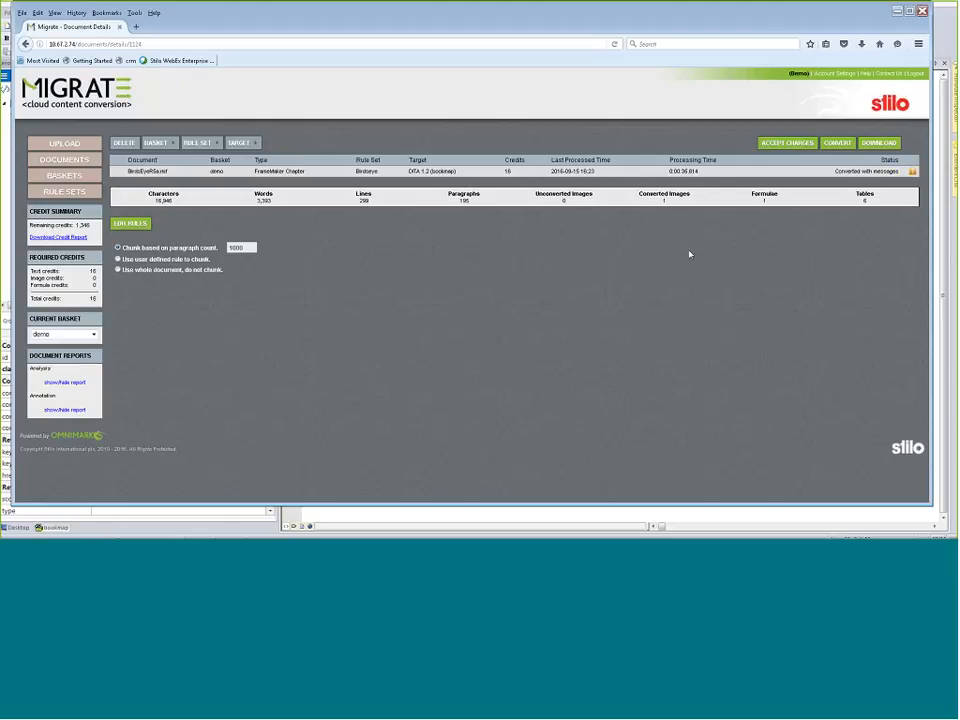
- Download the conversion result and save it in the Sept 15 folder as BirdsEyeR5a3.zip
left_click(880, 144)
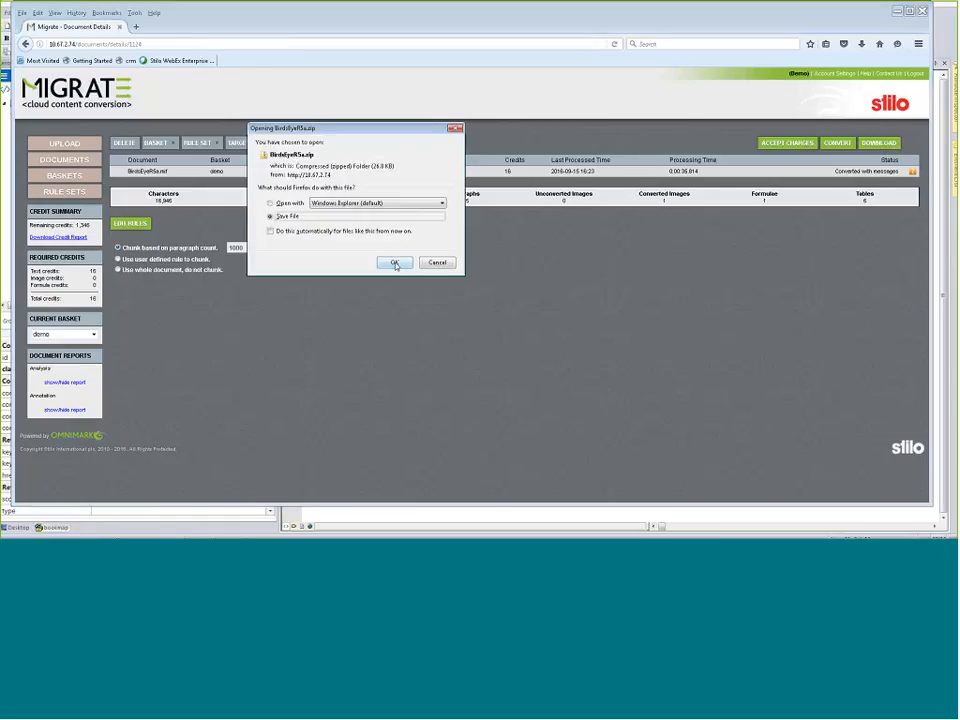
left_click(392, 261)
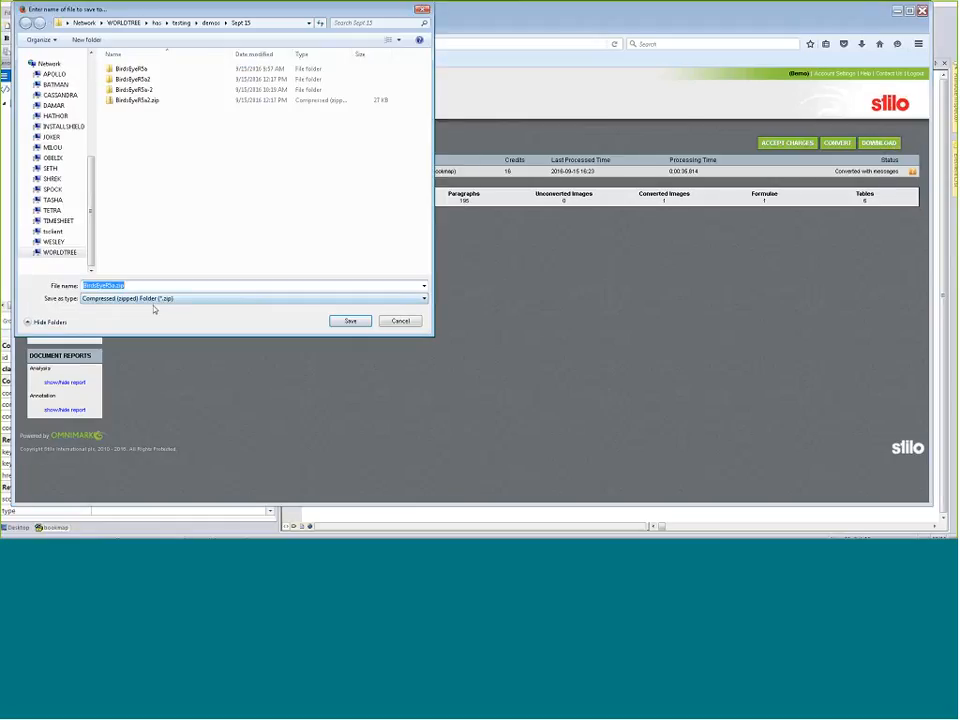
left_click(117, 286)
type("2")
left_click(350, 321)
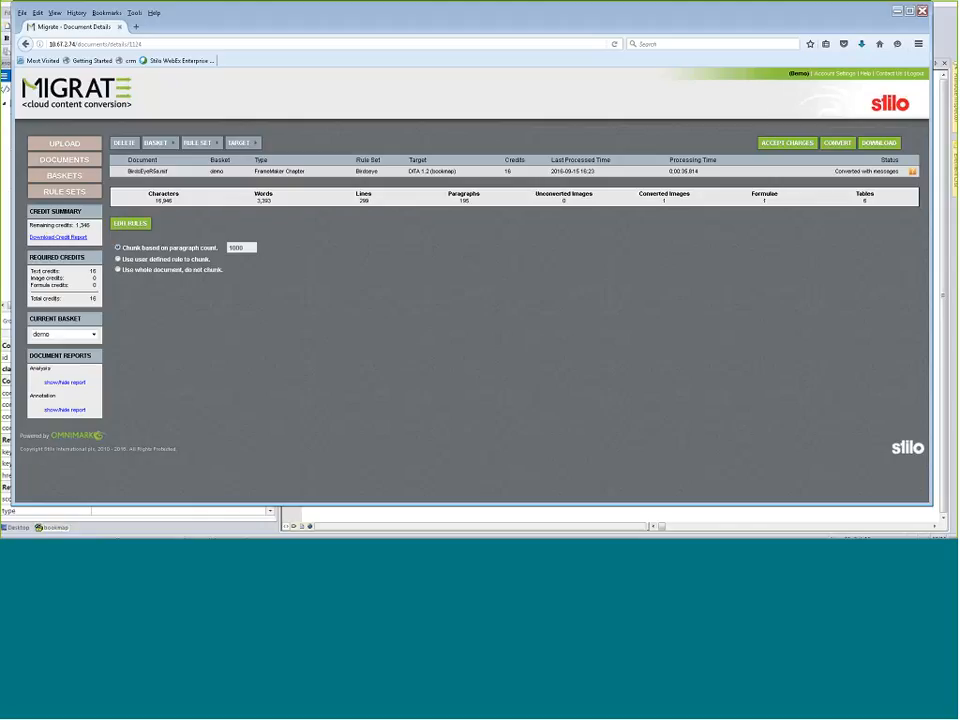
- Open the downloaded BirdsEyeR5a3.zip and extract all its files to the BirdsEyeR5a3 folder
left_click(862, 44)
left_click(793, 71)
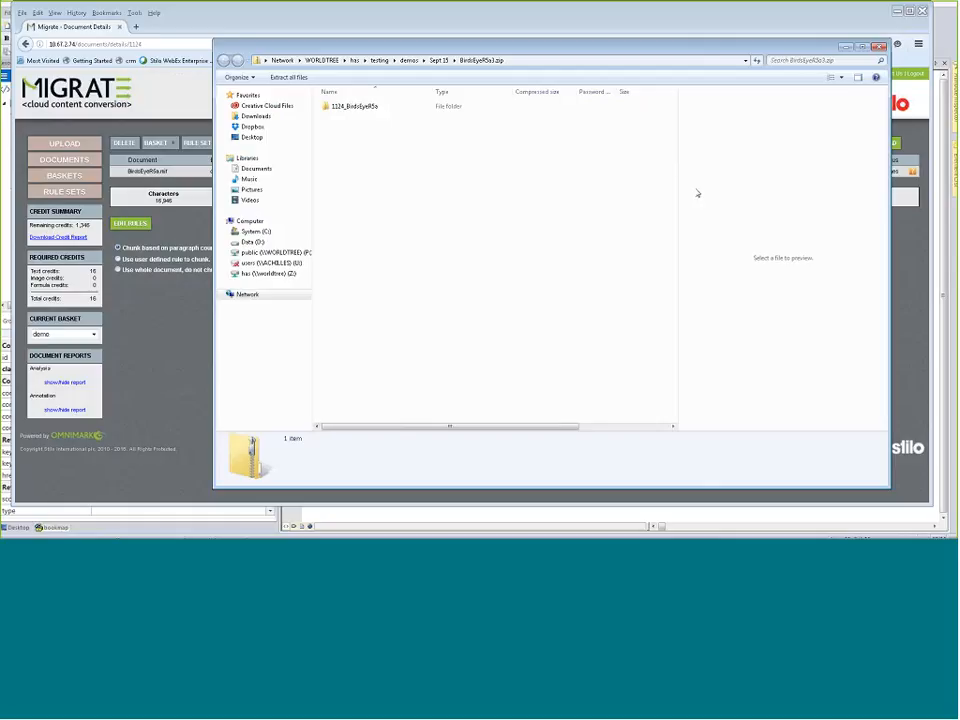
left_click(288, 77)
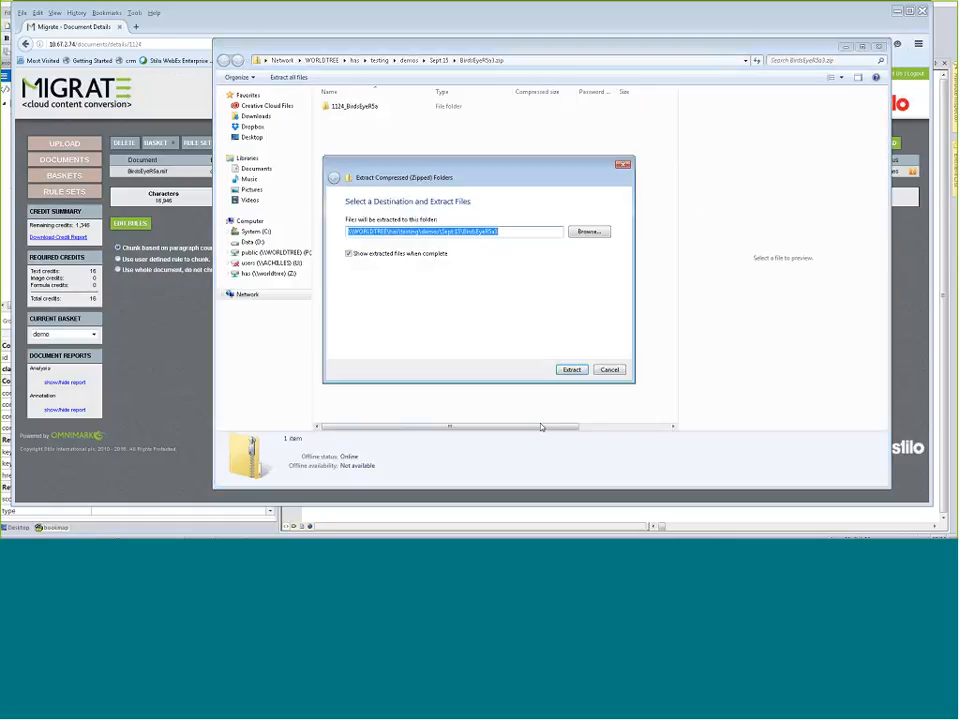
left_click(572, 369)
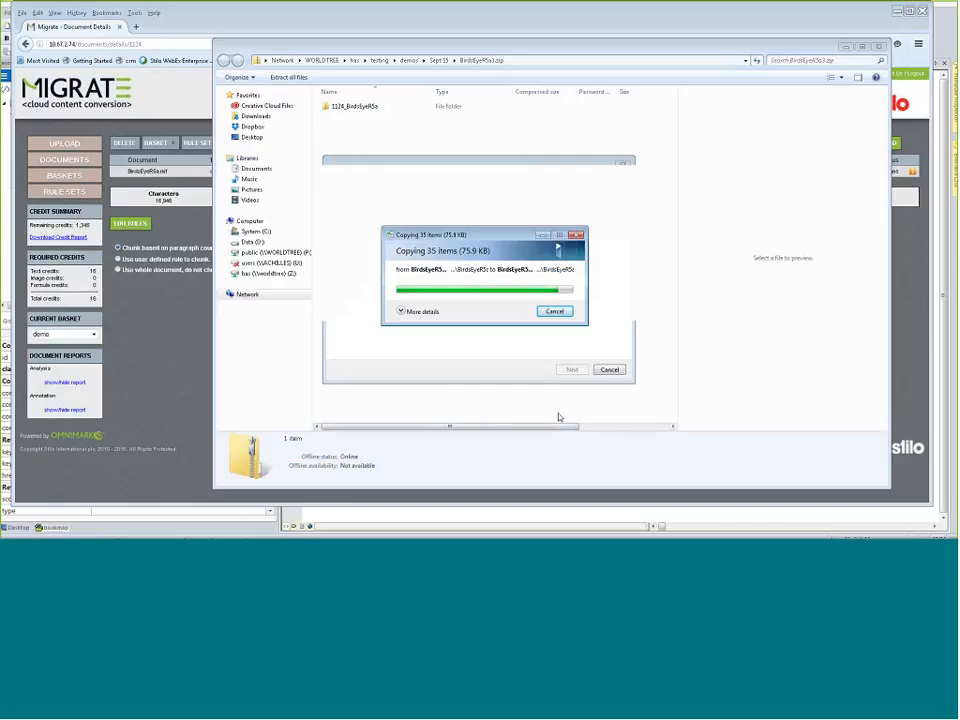
- Open bookmap.ditamap from the extracted 1124_BirdsEyeR5a folder in XMetaL and close all previously opened topics
double_click(367, 118)
left_click(368, 171)
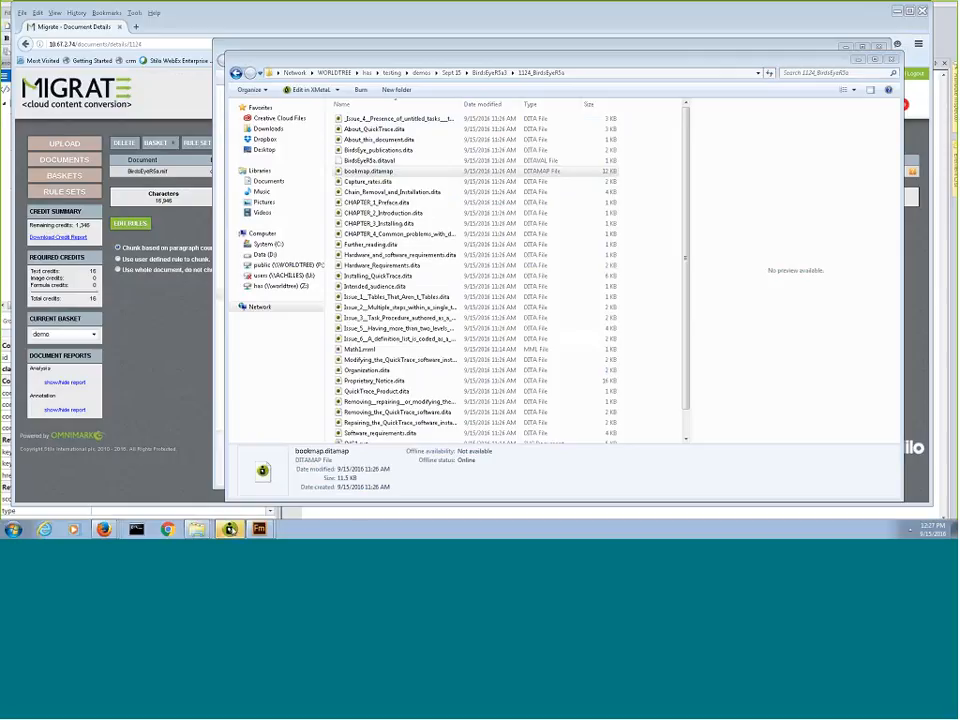
left_click(231, 529)
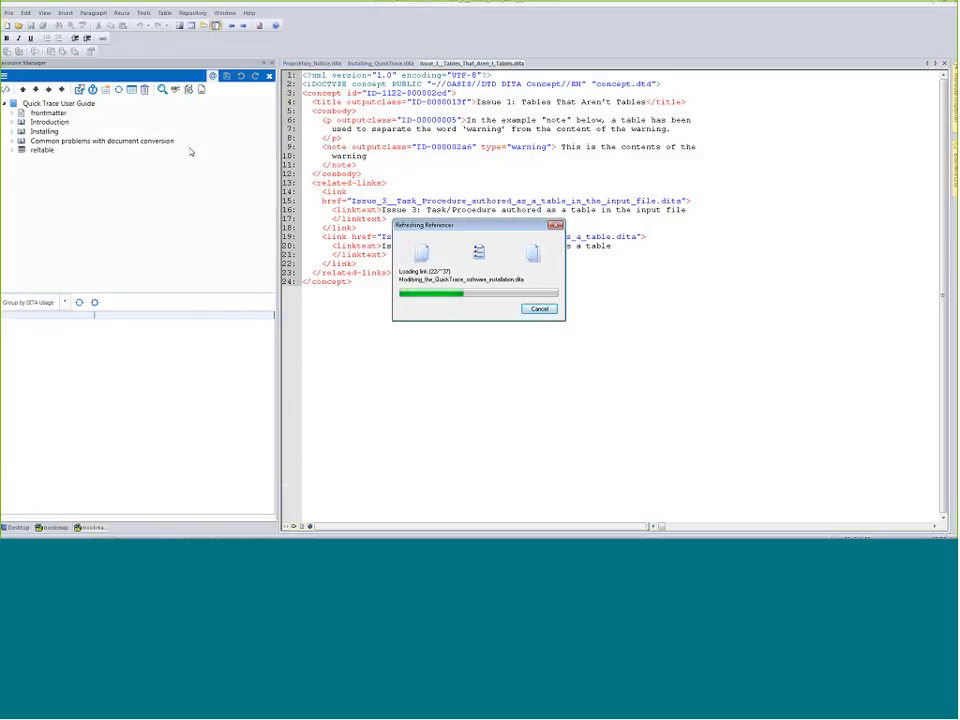
left_click(8, 12)
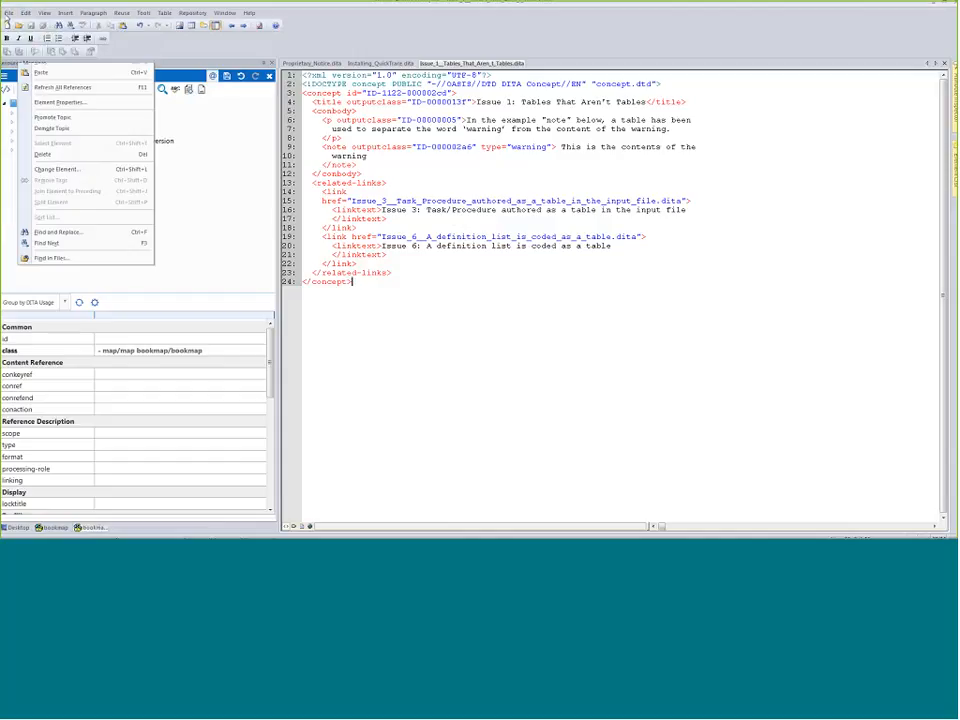
left_click(24, 58)
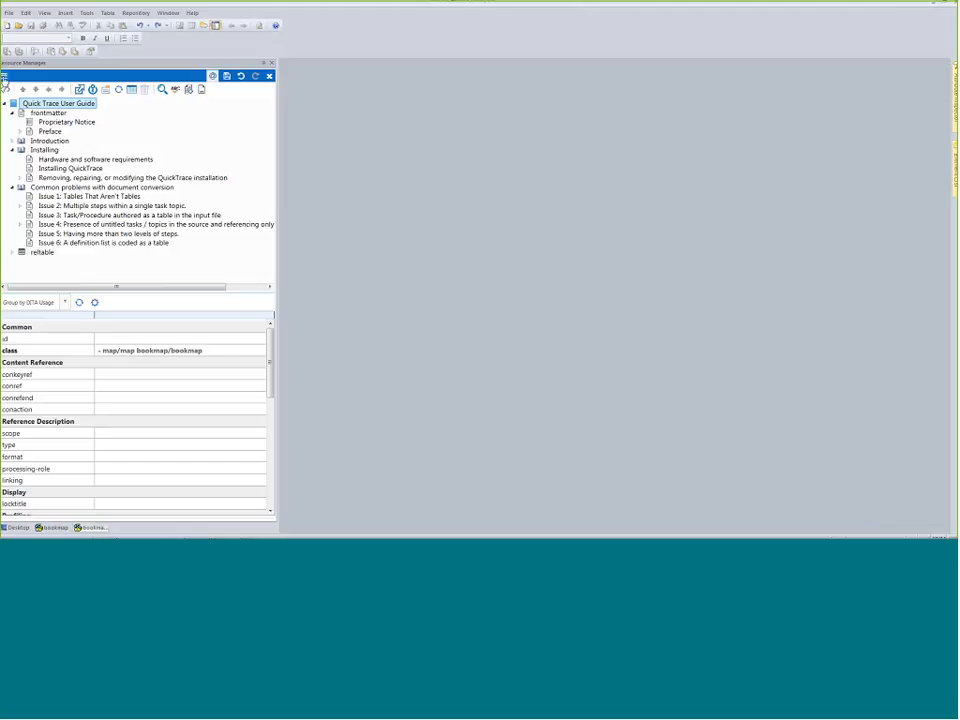
- Switch the new bookmap to its XML view without saving changes and examine the relationship table at its end
left_click(4, 79)
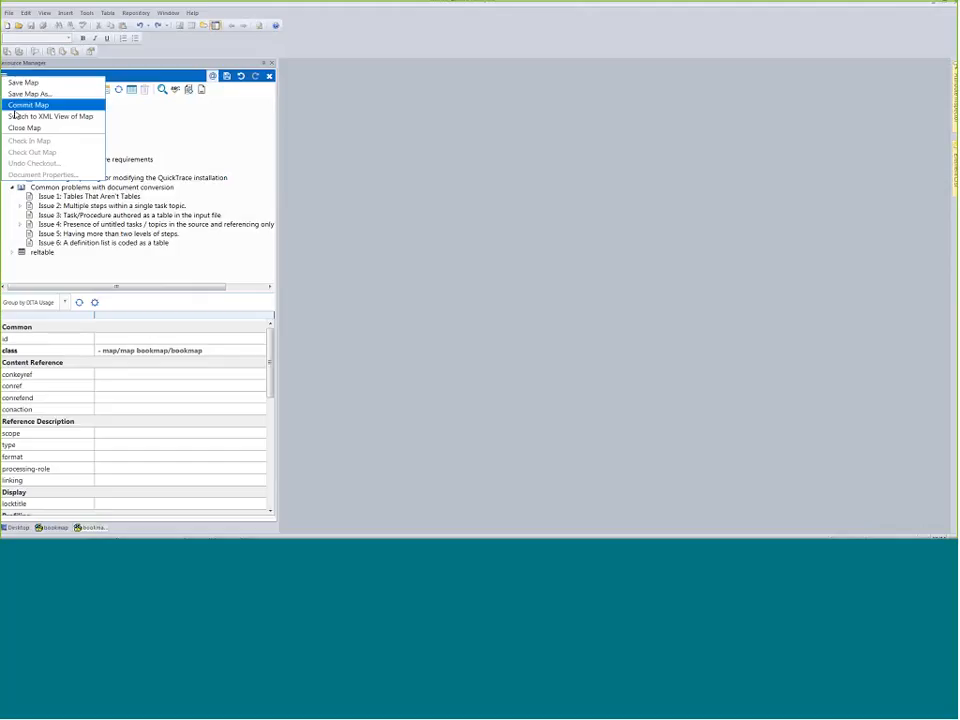
left_click(24, 127)
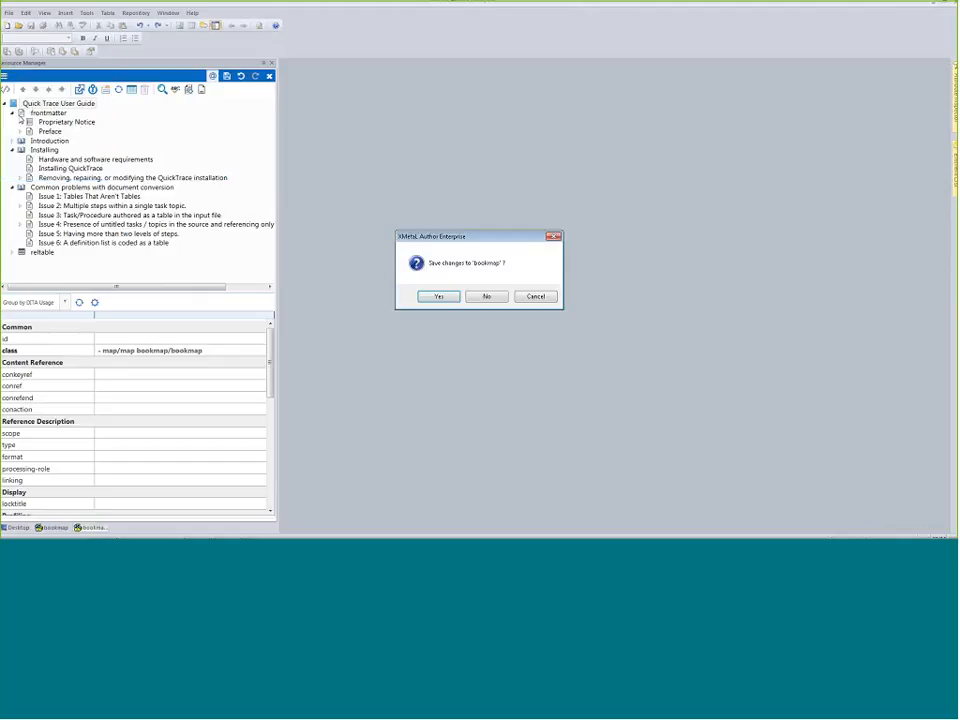
left_click(487, 298)
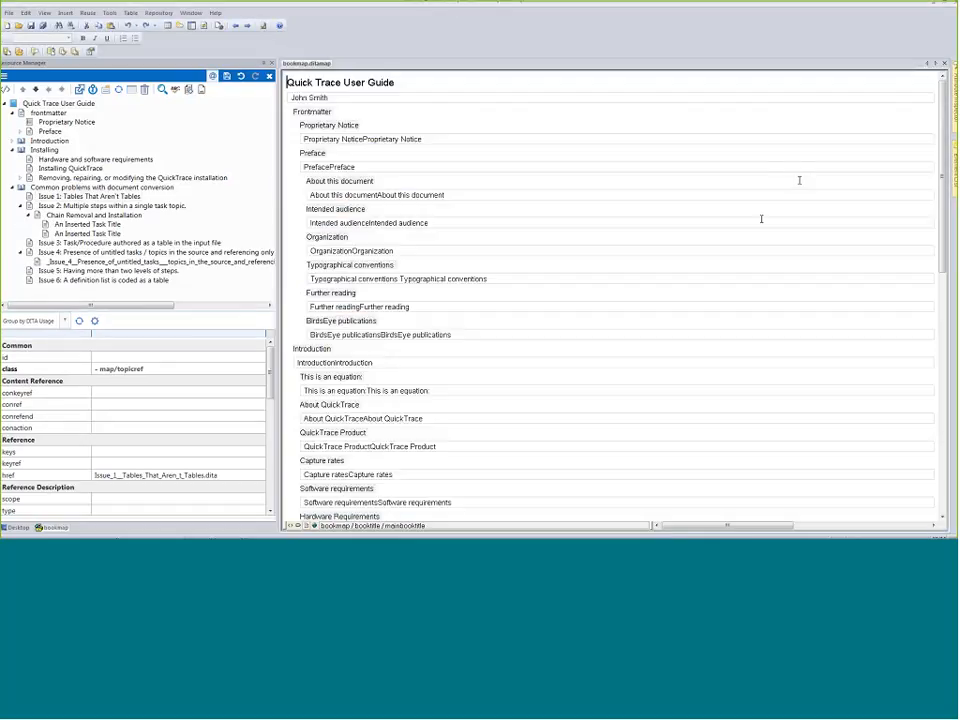
left_click_drag(942, 134, 953, 376)
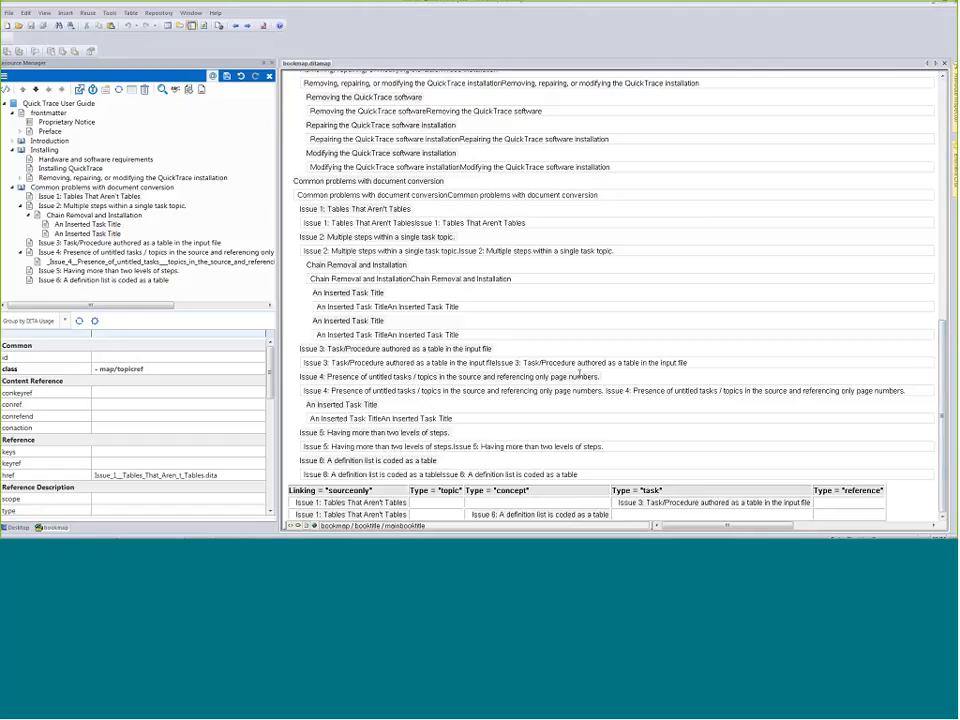
- Switch the bookmap back to the map editor and open the Issue 1 topic under Common problems with document conversion
left_click(8, 12)
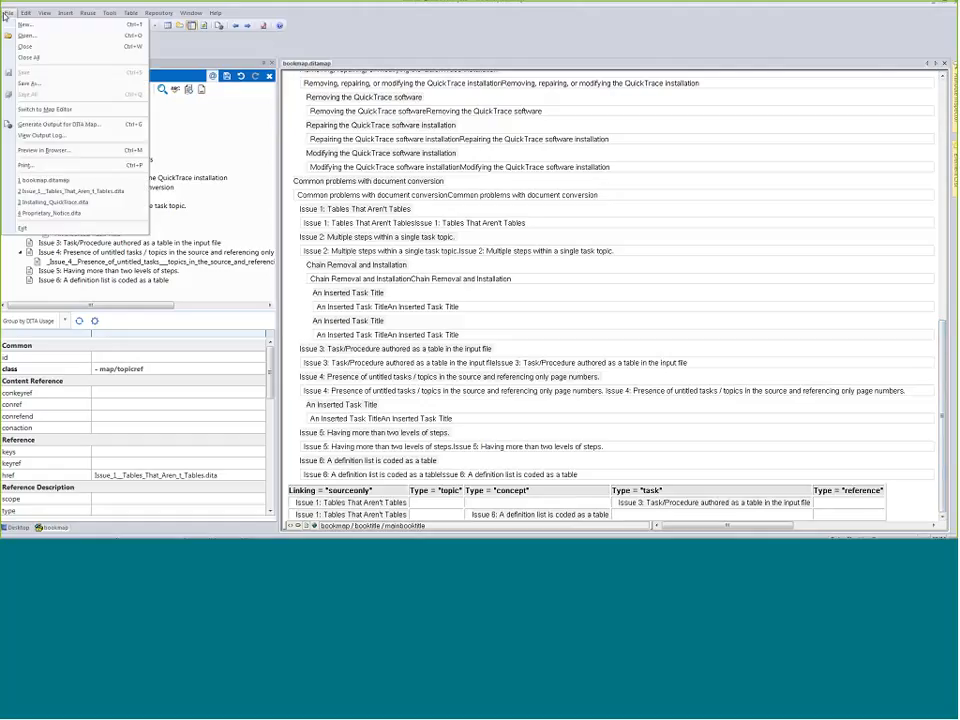
left_click(34, 108)
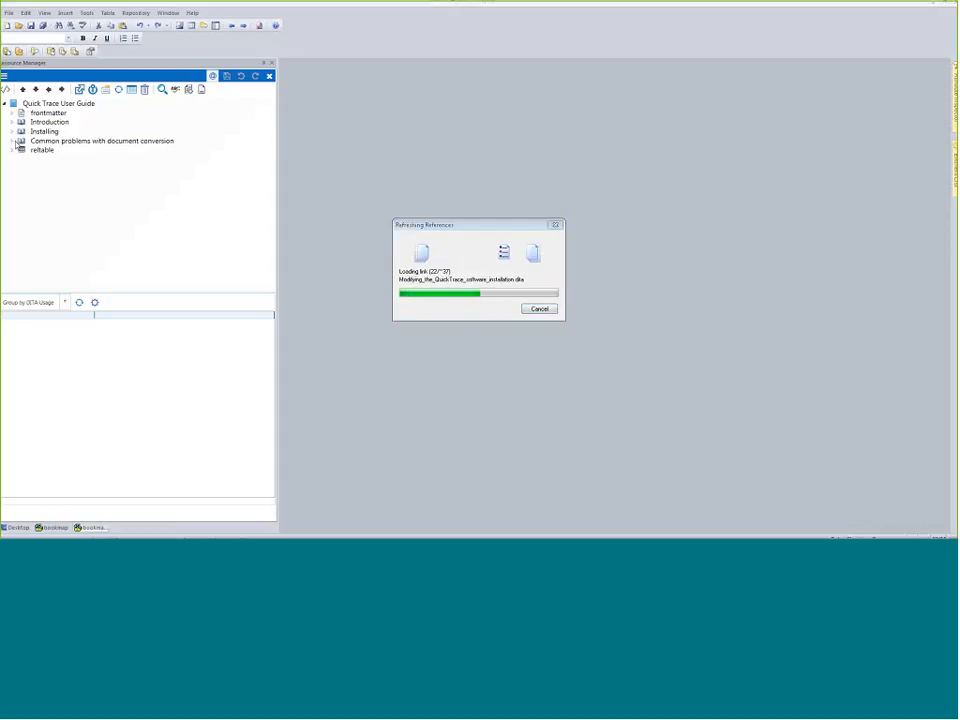
left_click(12, 141)
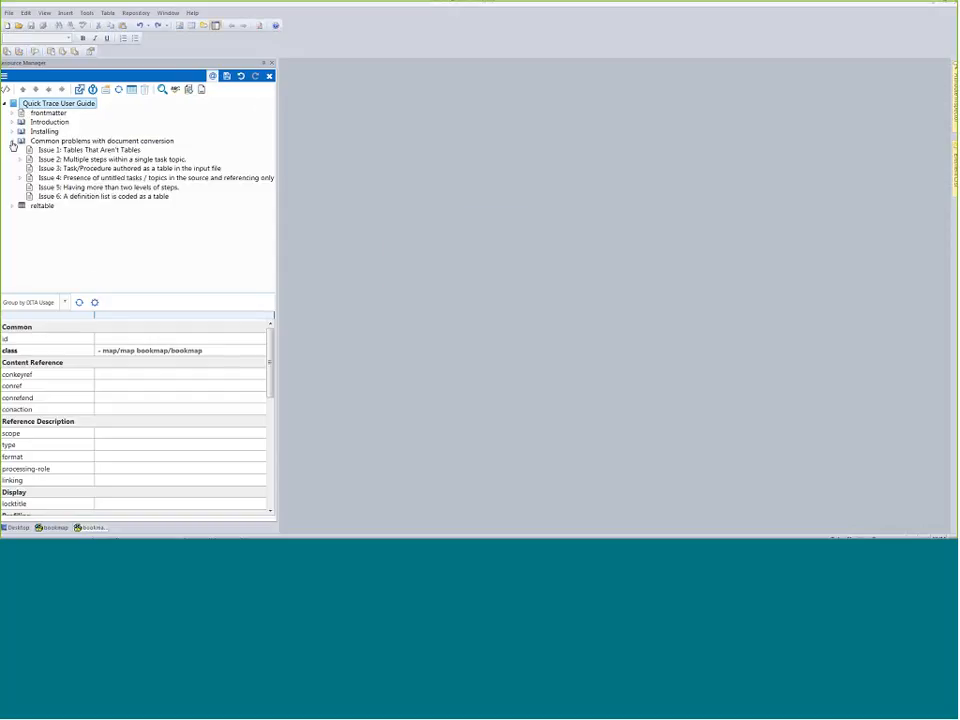
double_click(57, 152)
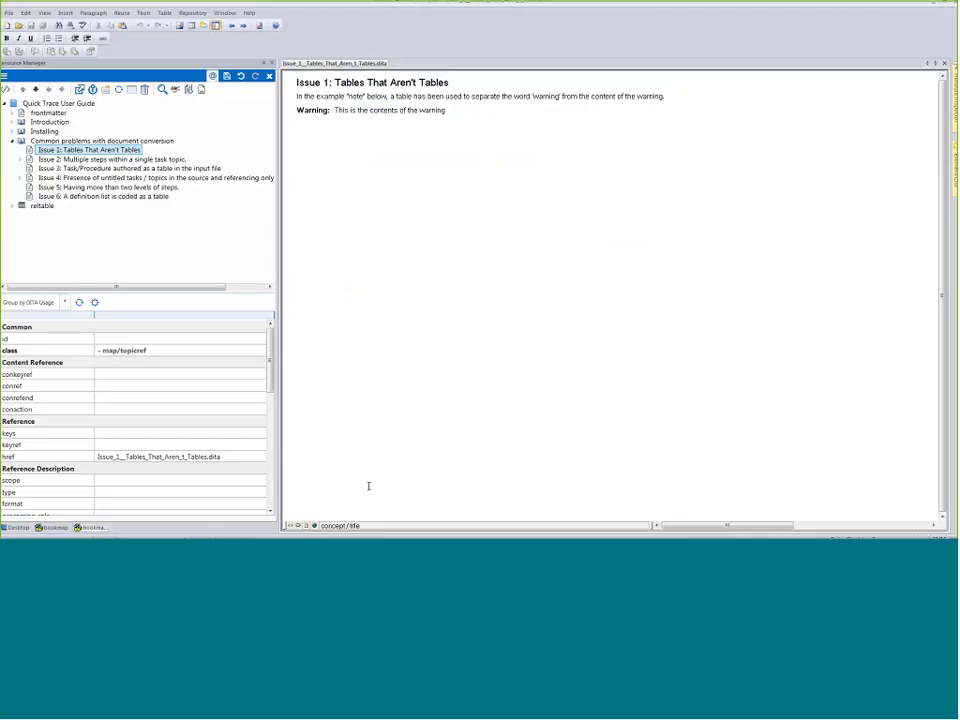